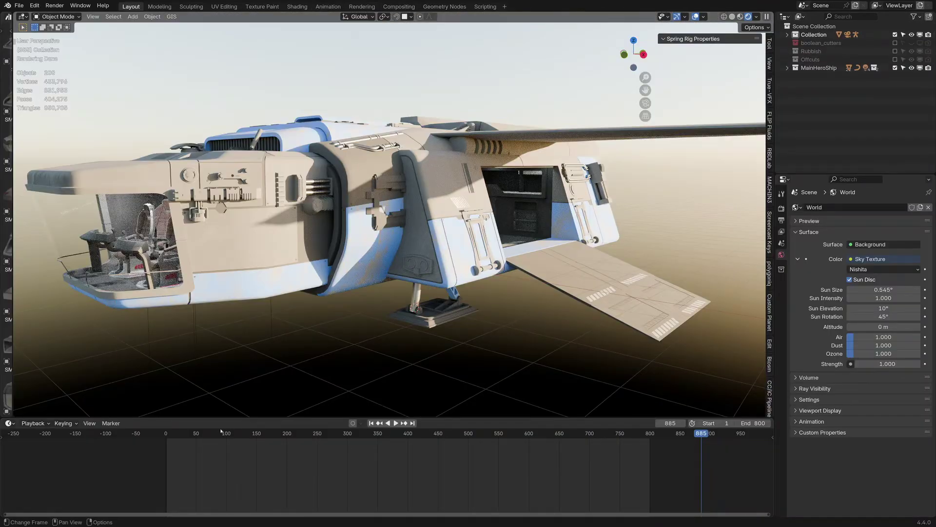
Scrub and play the gear deployment from the first frame, then orbit to a level gear view
mouse_move(221, 432)
left_mouse_down()
mouse_move(567, 448)
mouse_move(285, 450)
left_mouse_up()
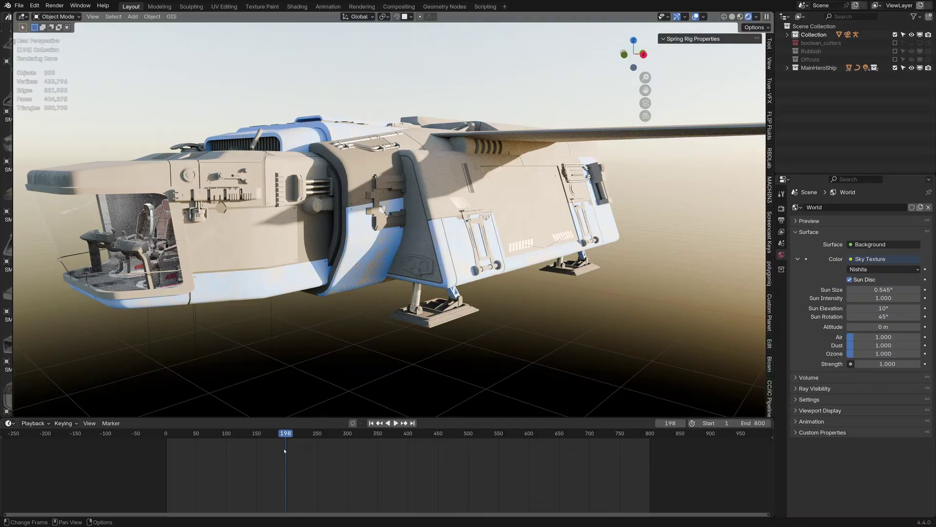
key("shift+Left")
key("space")
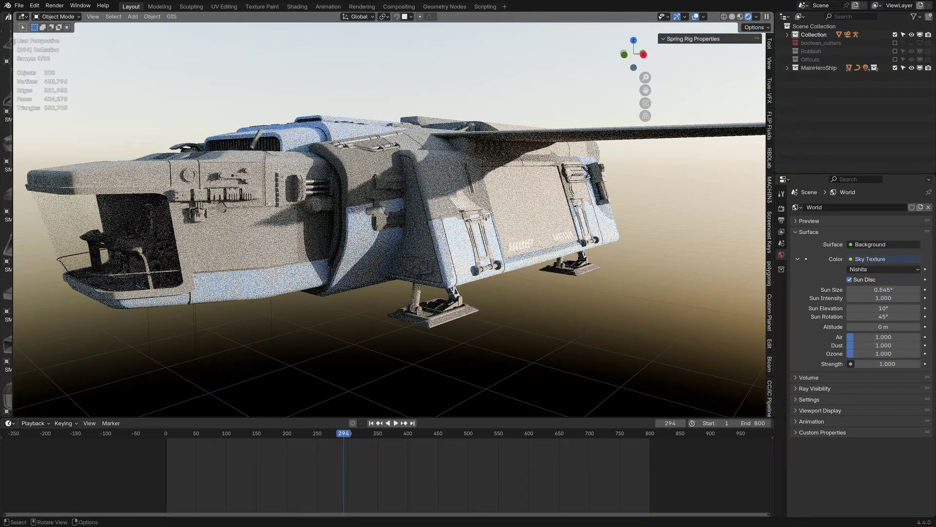
key("space")
scroll(387, 220, "up", 2)
scroll(388, 220, "up", 4)
middle_click_drag(352, 147, 352, 213)
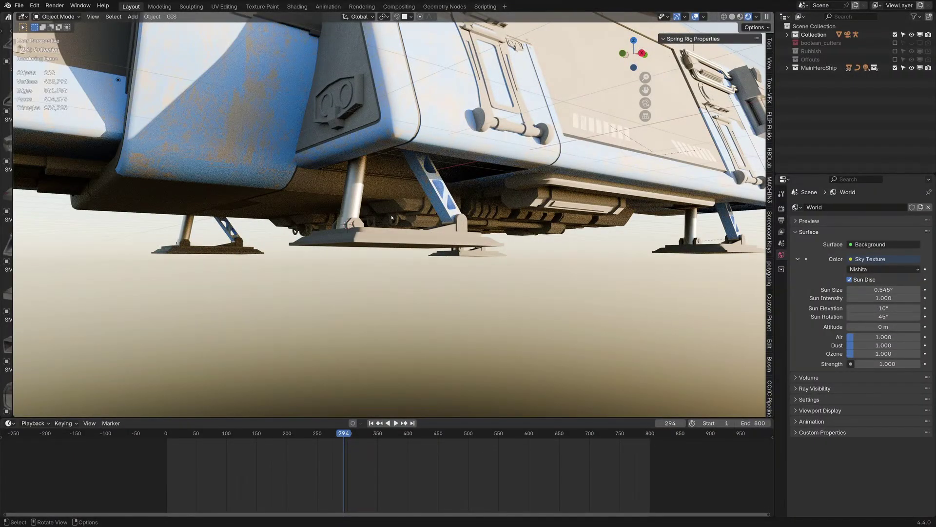
In solid shading and the Animation workspace, move all gear keyframes, including Cube.034, 144 frames earlier
middle_click_drag(398, 253, 320, 9)
key("z")
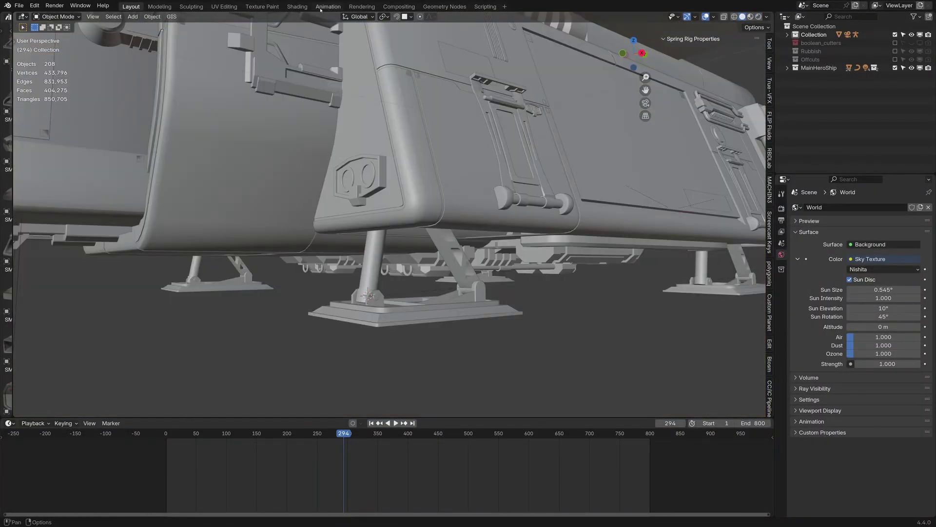
left_click(326, 7)
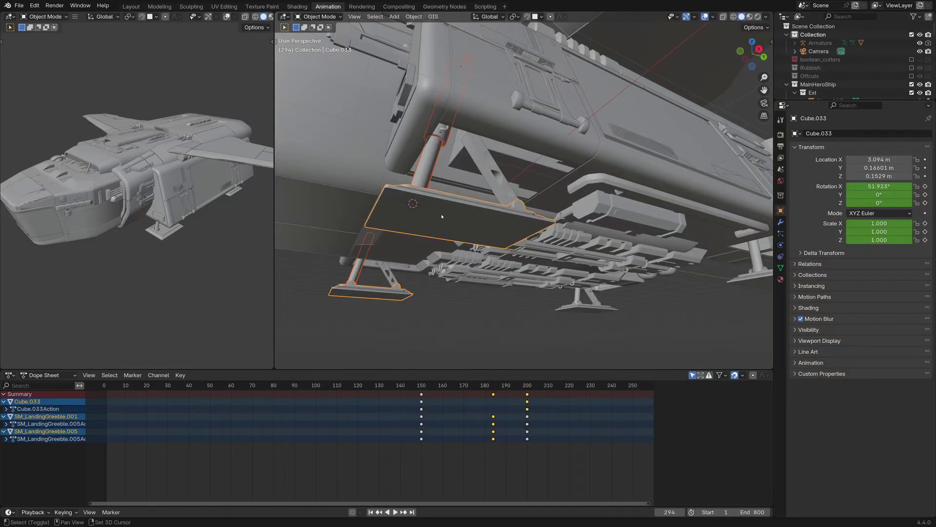
left_click(479, 172, "shift")
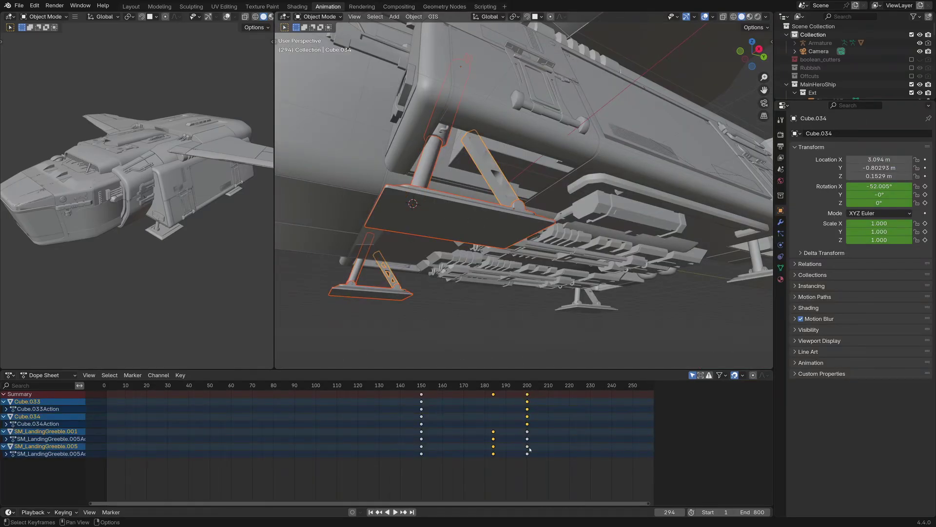
key("a")
key("g")
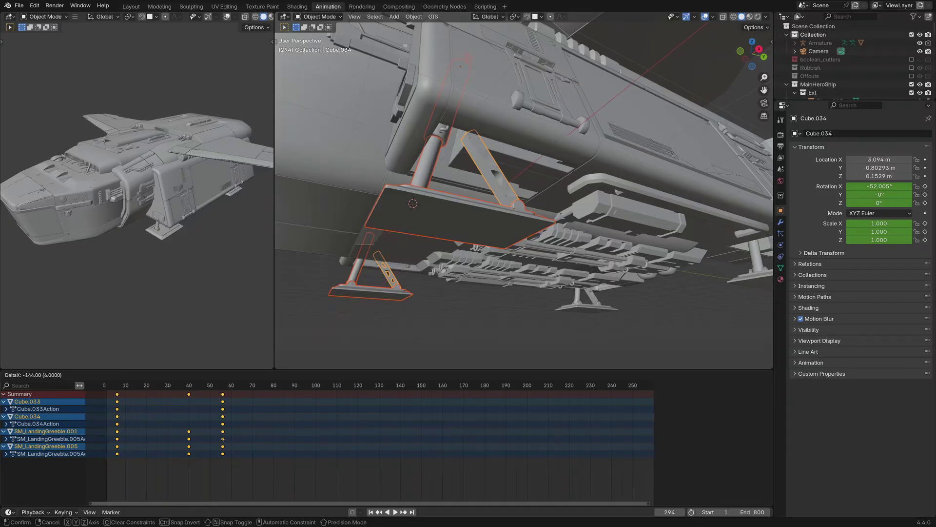
Confirm the -144 frame keyframe shift and switch the Dope Sheet to the Action Editor
left_click(219, 439)
left_click(48, 374)
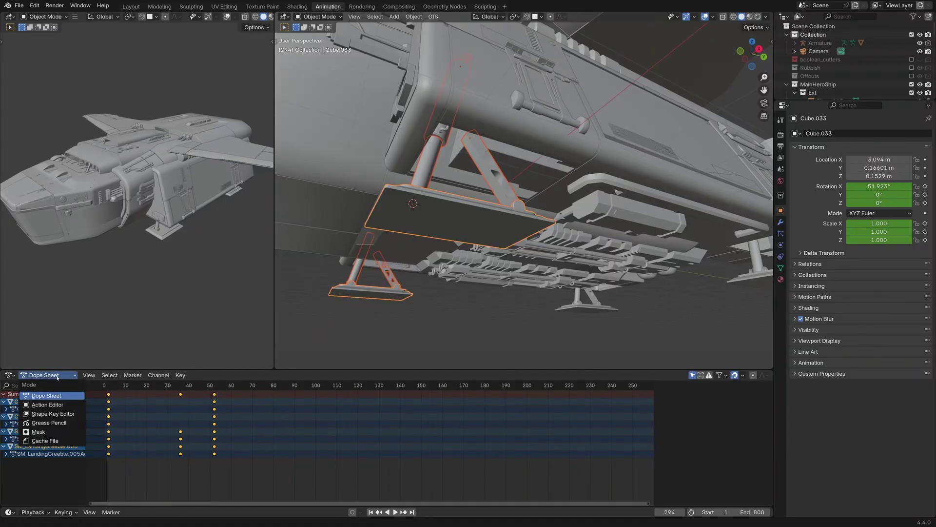
left_click(63, 405)
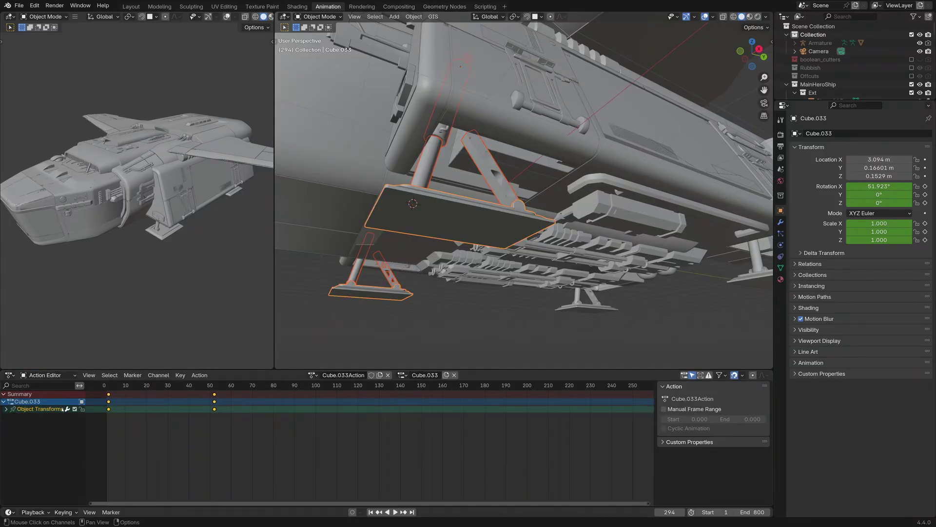
Rename Cube.033Action to LandingGear_Action and merge the selected pieces' animation into it
left_click(354, 375)
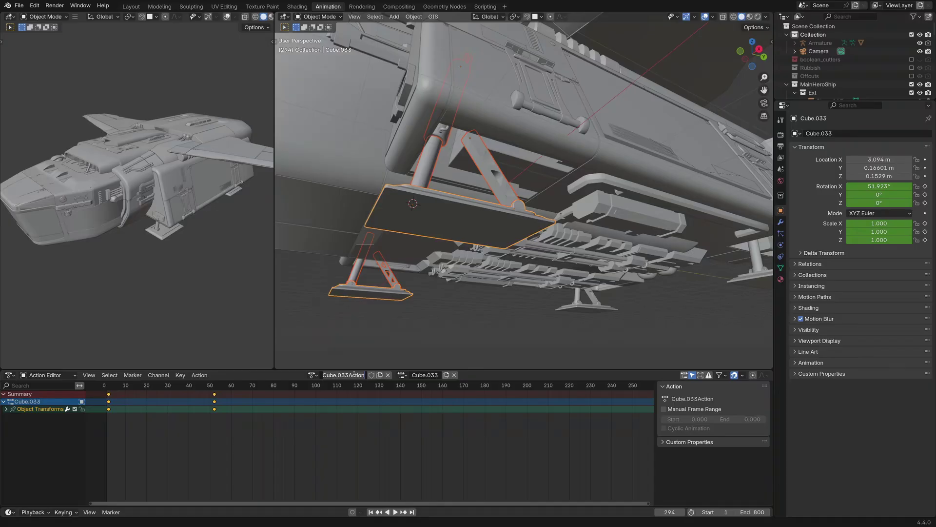
type("Landing")
type("ction")
key("Return")
left_click(207, 375)
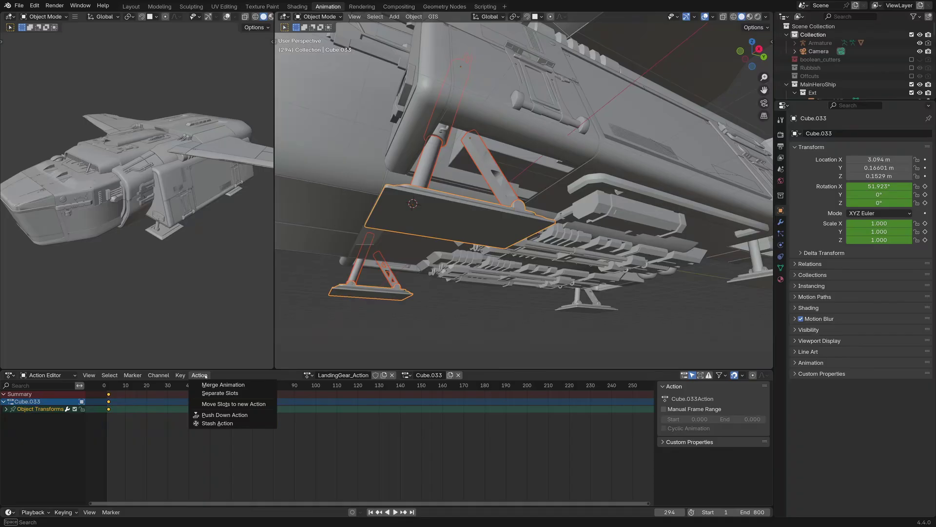
left_click(216, 384)
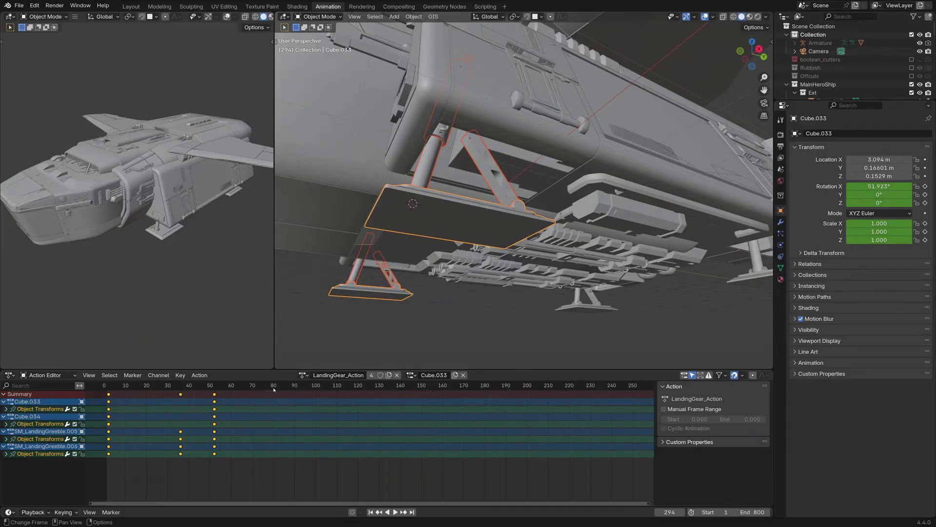
Play the gear animation from the first frame and stop it with the gear extended
key("shift+Left")
key("space")
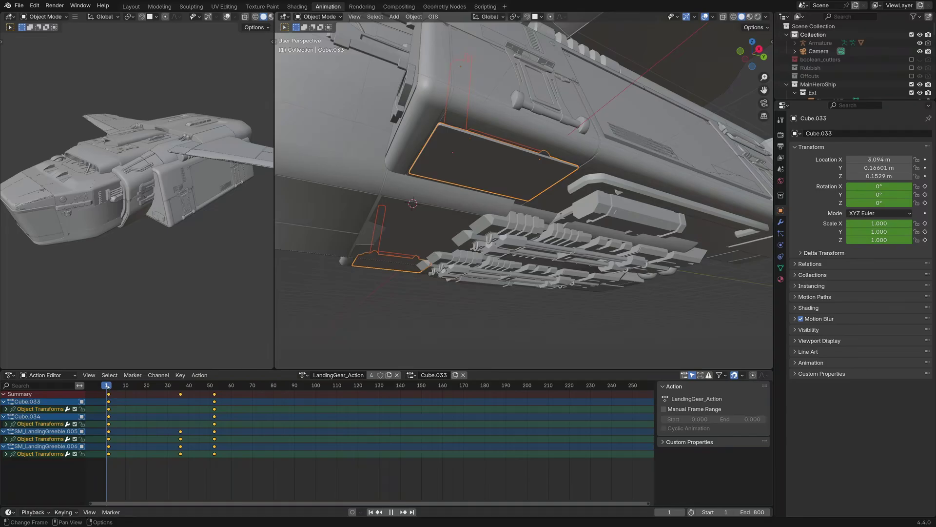
key("space")
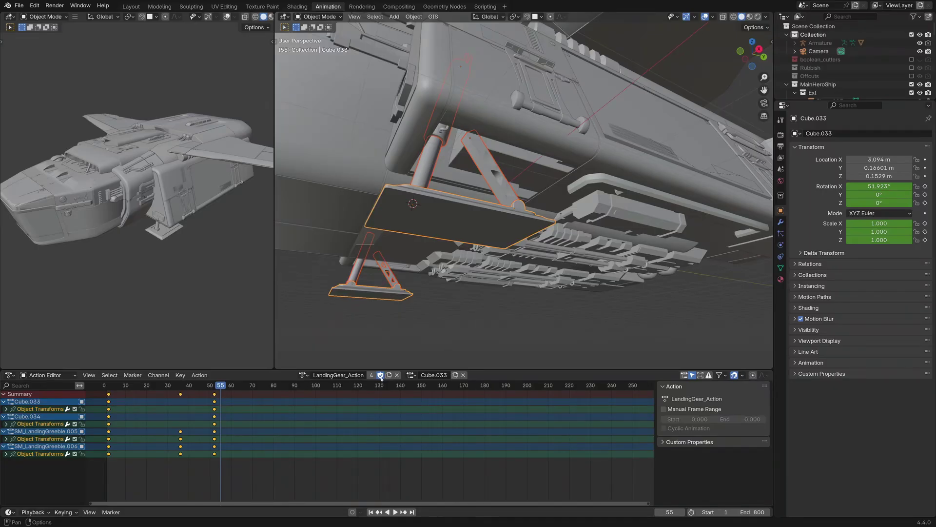
Unlink LandingGear_Action from Cube.033 and from the diagonal strut Cube.034
left_click(397, 374)
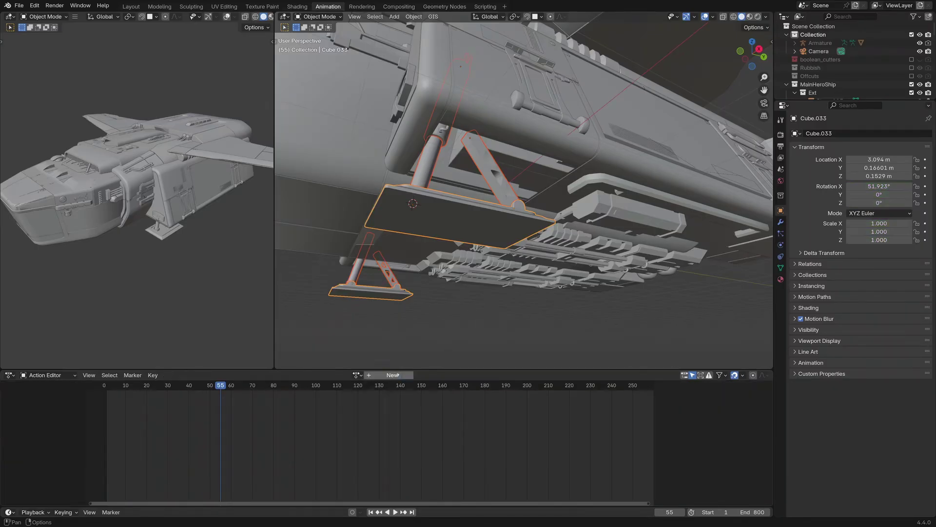
left_click(422, 183)
left_click(433, 173)
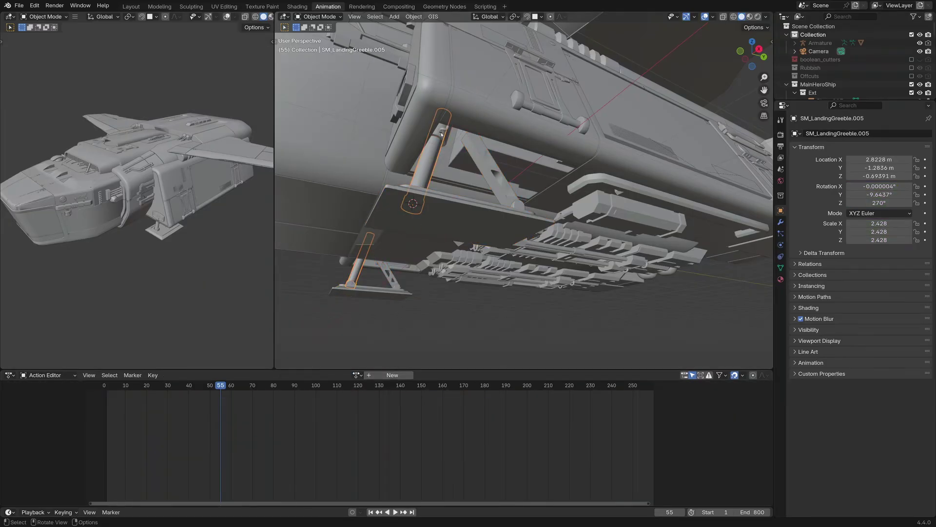
left_click(486, 170)
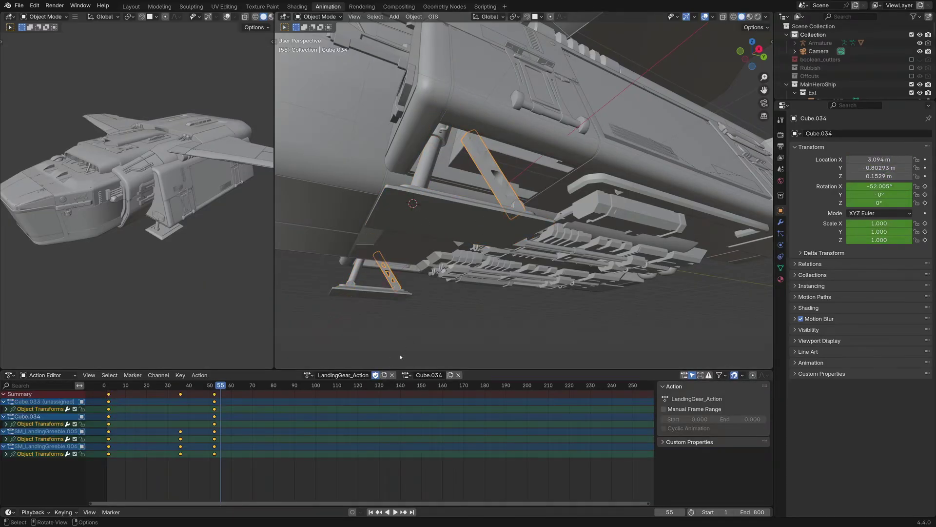
left_click(392, 375)
left_click(212, 385)
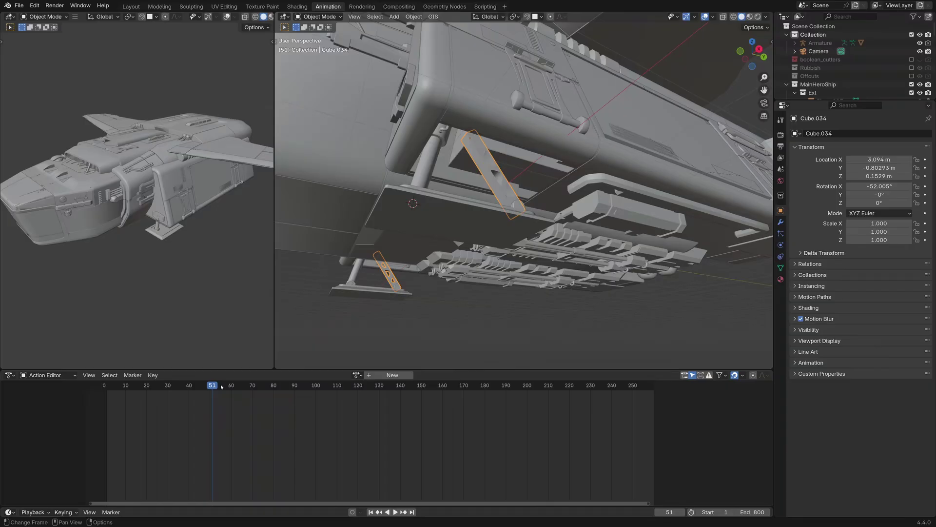
Undo and redo the unlinking, then play the animation and return to frame 0
key("ctrl+z")
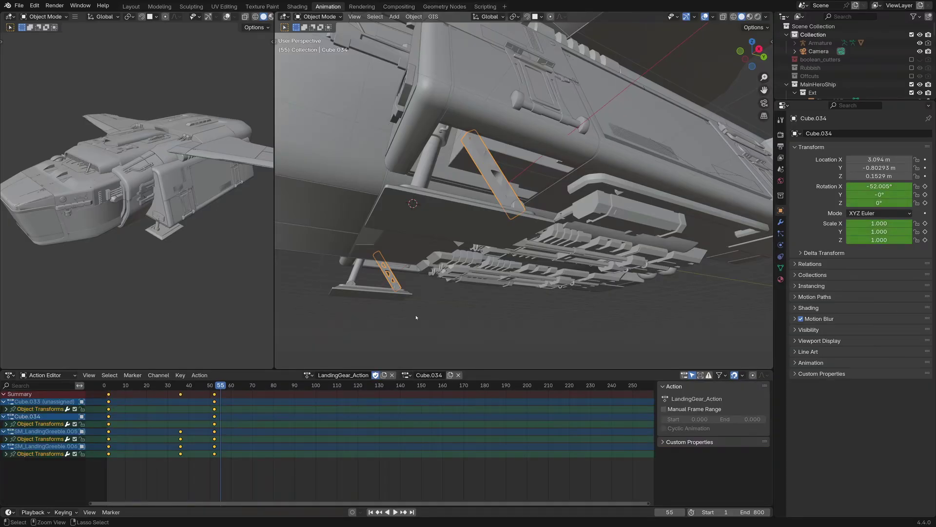
key("ctrl+z")
key("ctrl+shift+z")
key("ctrl+z")
key("ctrl+shift+z")
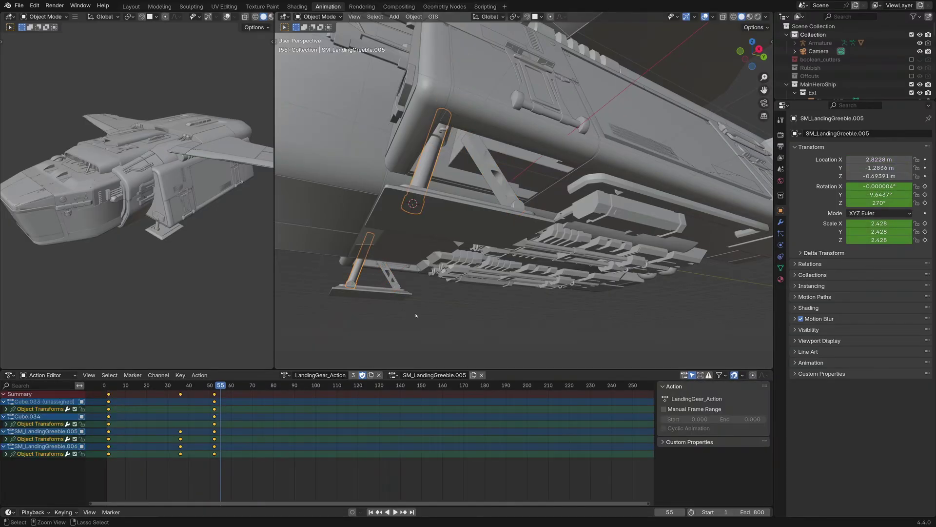
key("ctrl+shift+z")
key("space")
left_click(104, 386)
key("space")
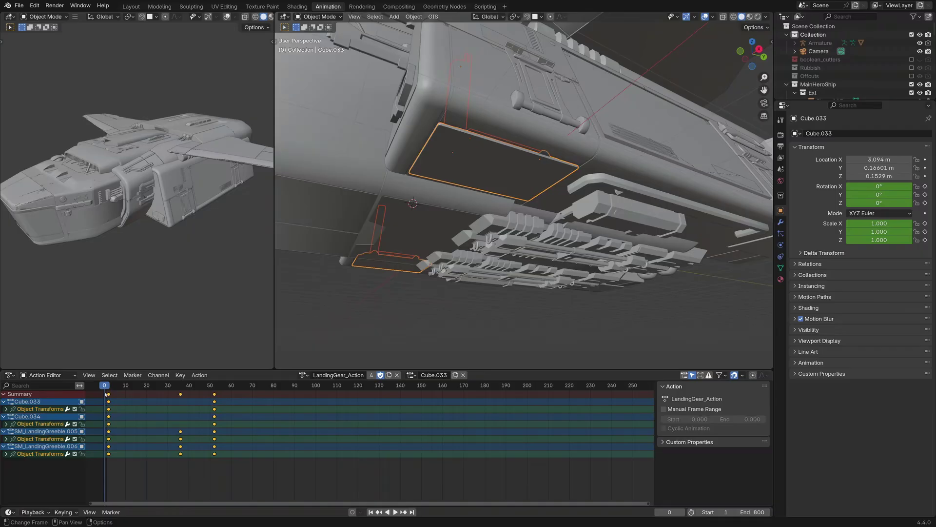
Unlink LandingGear_Action from Cube.033 again, then undo back through the changes
left_click(396, 375)
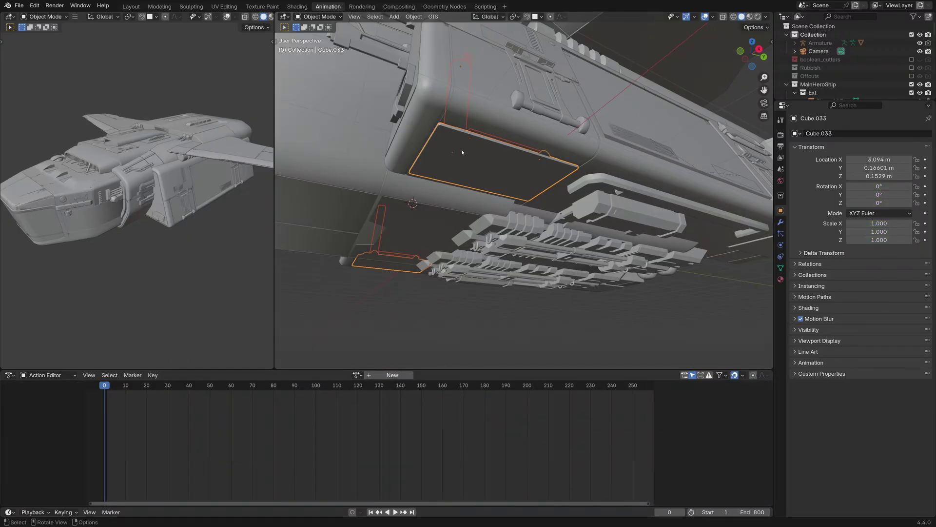
key("ctrl+z")
key("ctrl+z")
key("ctrl+z")
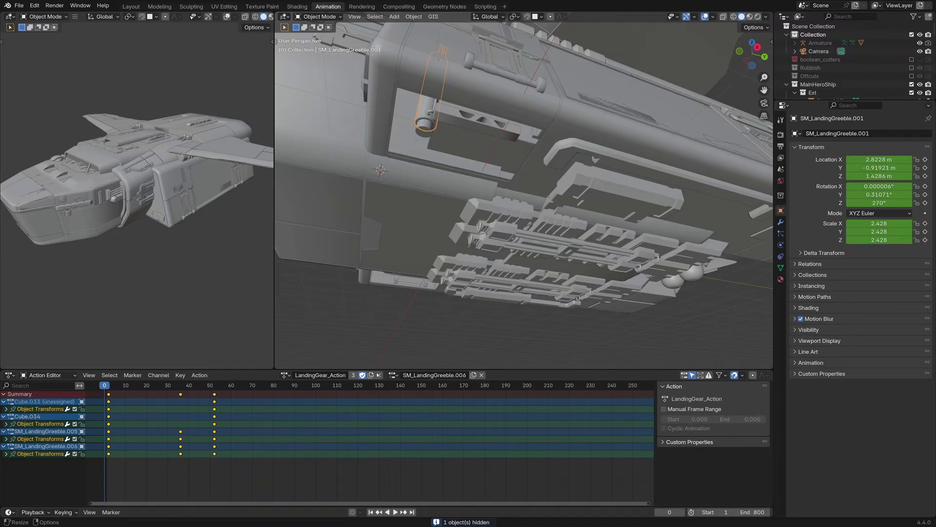
key("ctrl+z")
key("ctrl+z")
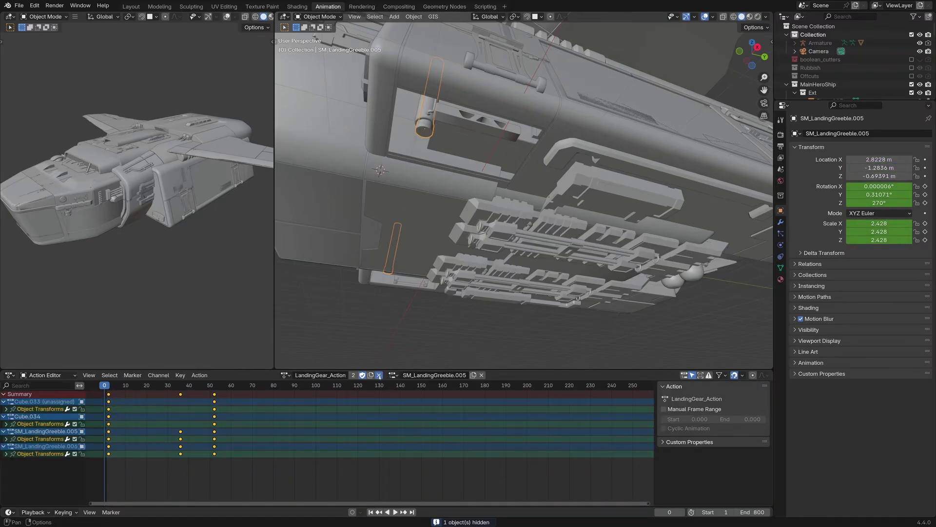
key("ctrl+z")
key("ctrl+z")
key("ctrl+z")
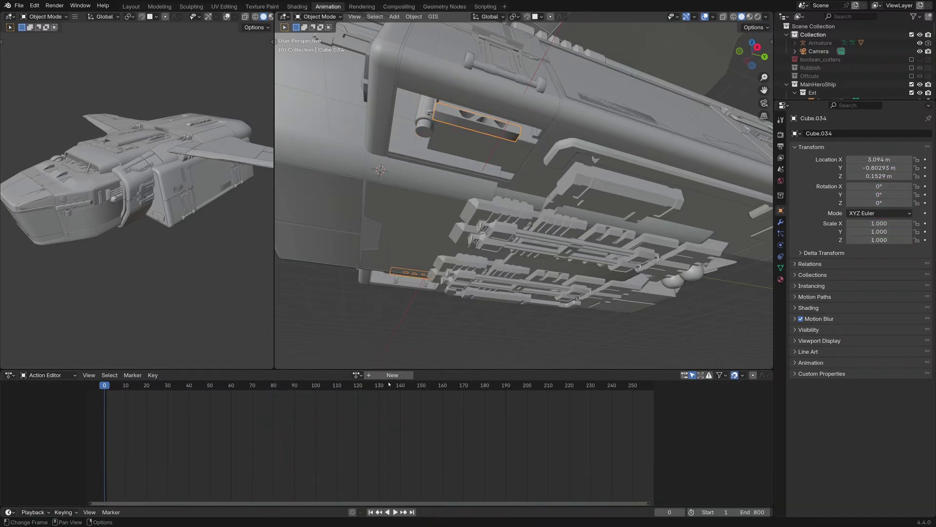
Scrub the timeline through frames 75, 201 and 125 to check the gear deployment
left_click_drag(389, 383, 283, 406)
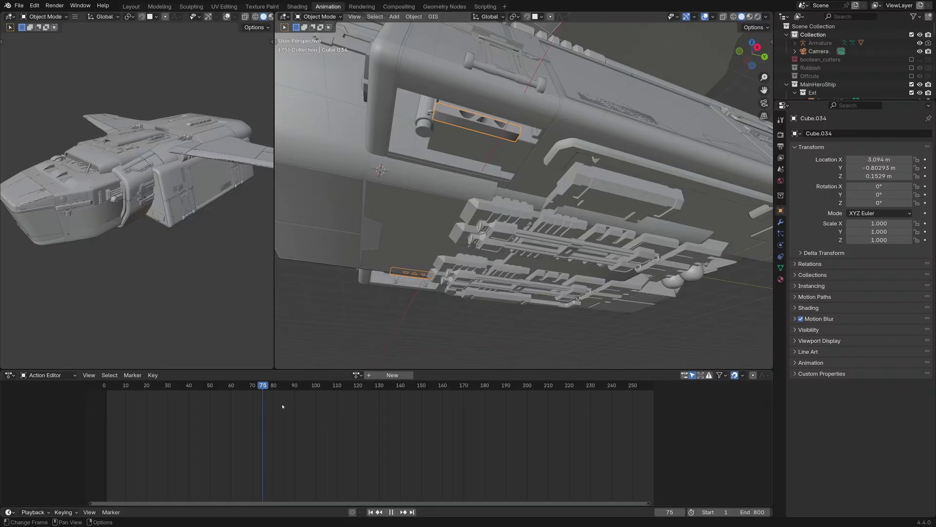
left_click_drag(283, 405, 529, 406)
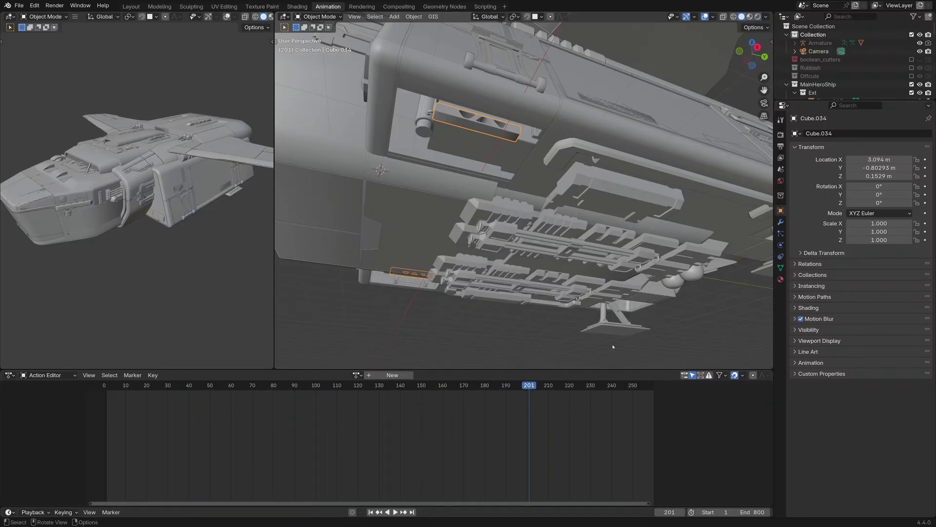
left_click_drag(342, 399, 119, 395)
Add an Action constraint to the Cube.033 panel
left_click(468, 139)
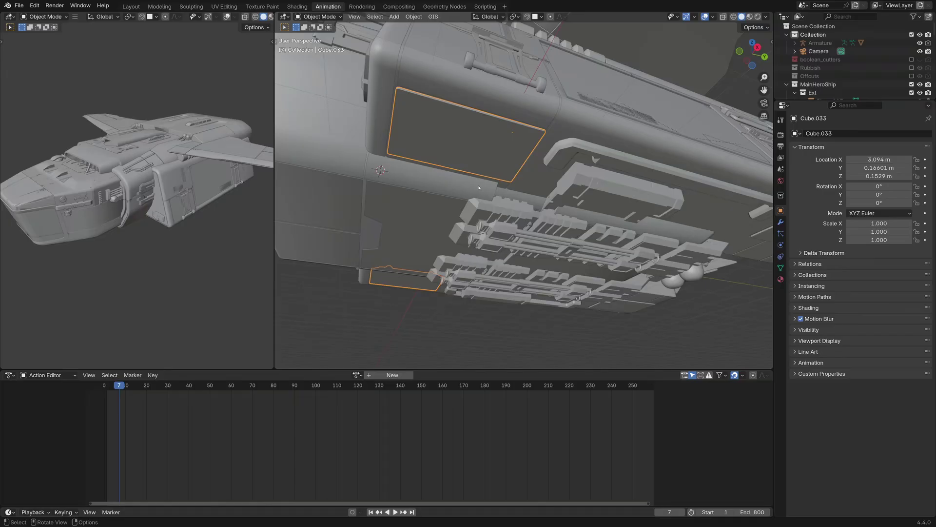
scroll(468, 139, "up", 5)
middle_click_drag(469, 139, 543, 209)
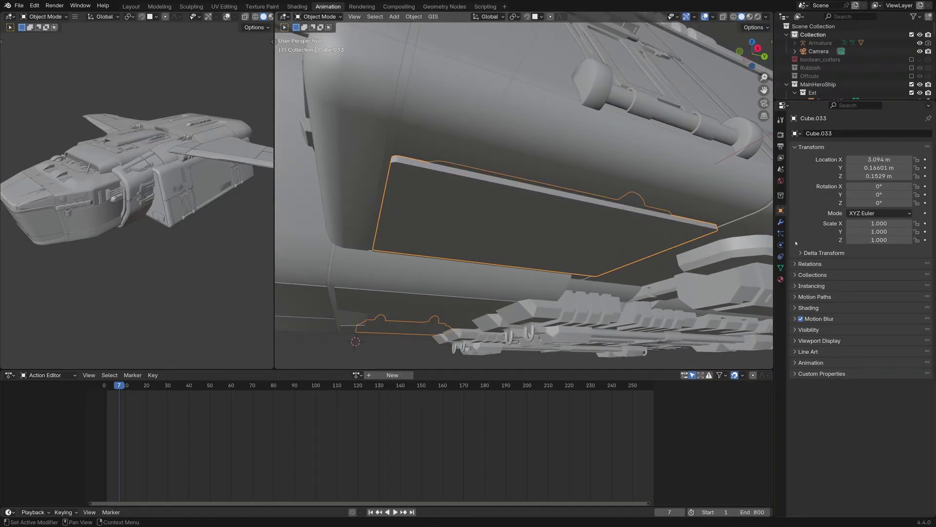
left_click(781, 246)
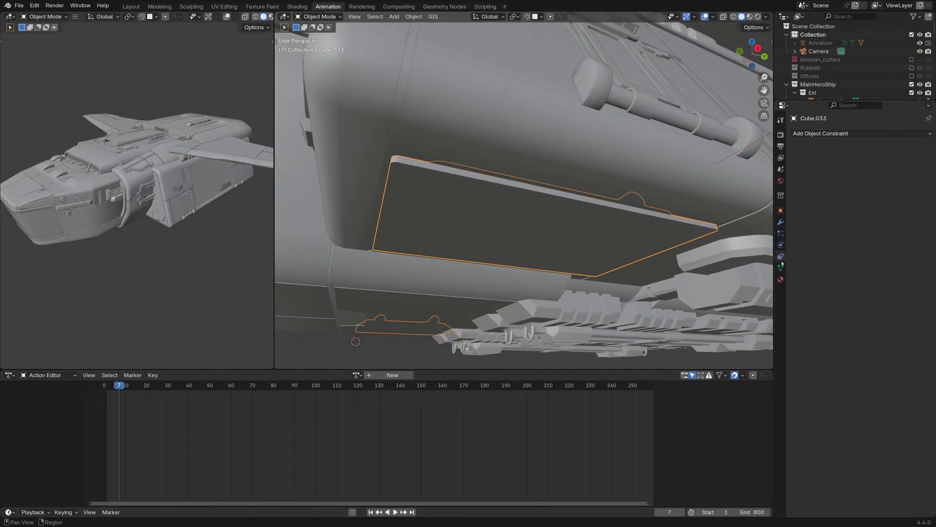
left_click(842, 133)
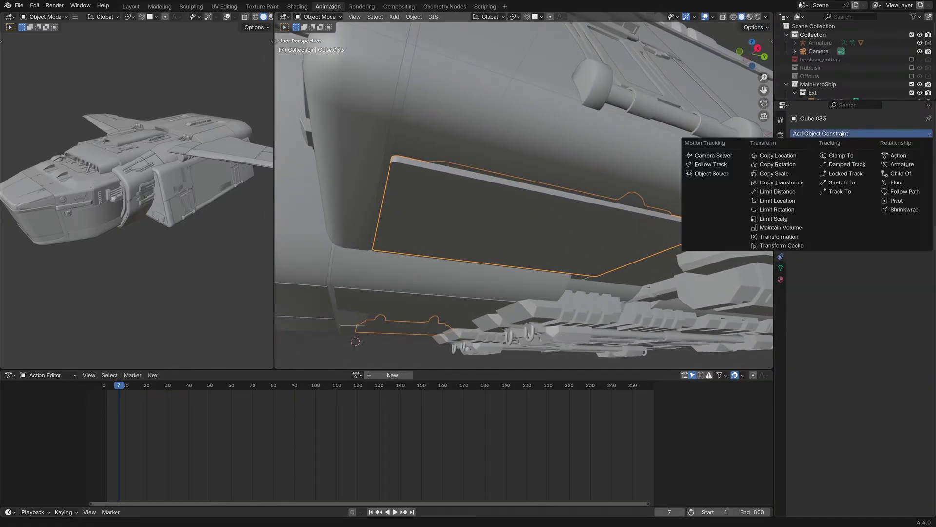
left_click(898, 155)
mouse_move(557, 220)
middle_mouse_down()
mouse_move(514, 235)
mouse_move(545, 268)
middle_mouse_up()
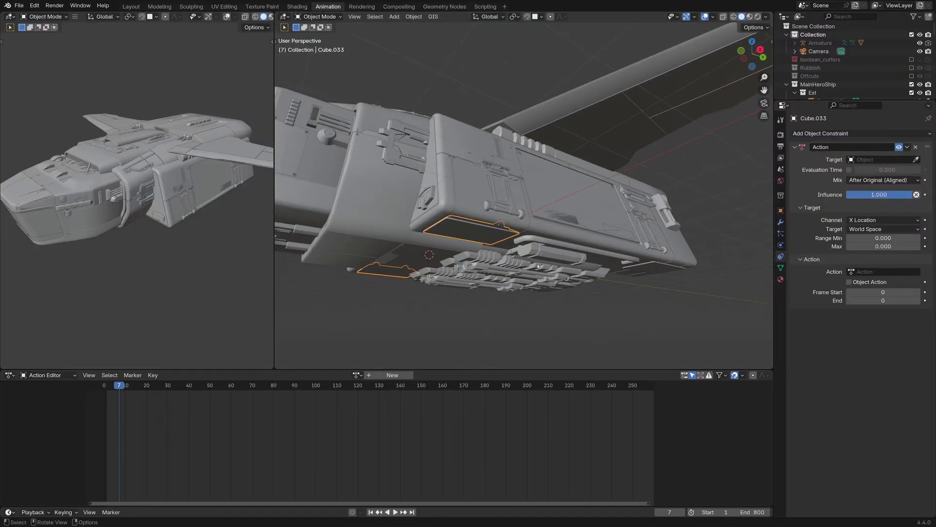
Add a plane and rotate it 90 degrees on X so it stands upright
middle_click_drag(538, 267, 475, 292)
key("shift+a")
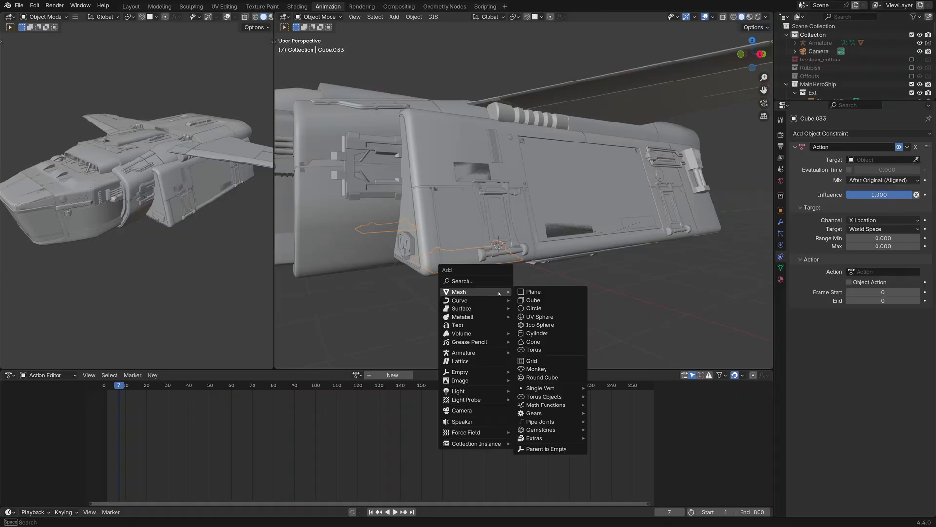
left_click(530, 292)
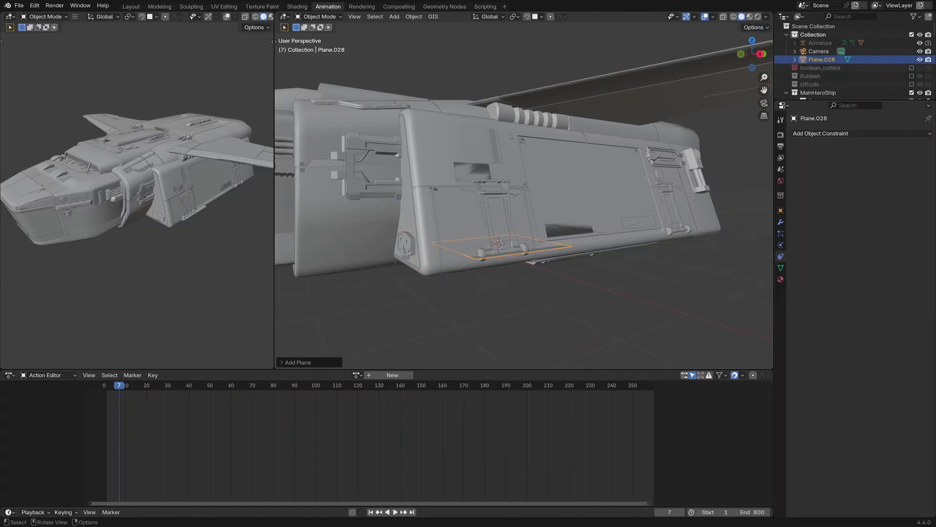
key("r")
key("x")
key("9")
key("0")
key("Return")
Slide the upright plane out along the X axis beside the ship
key("g")
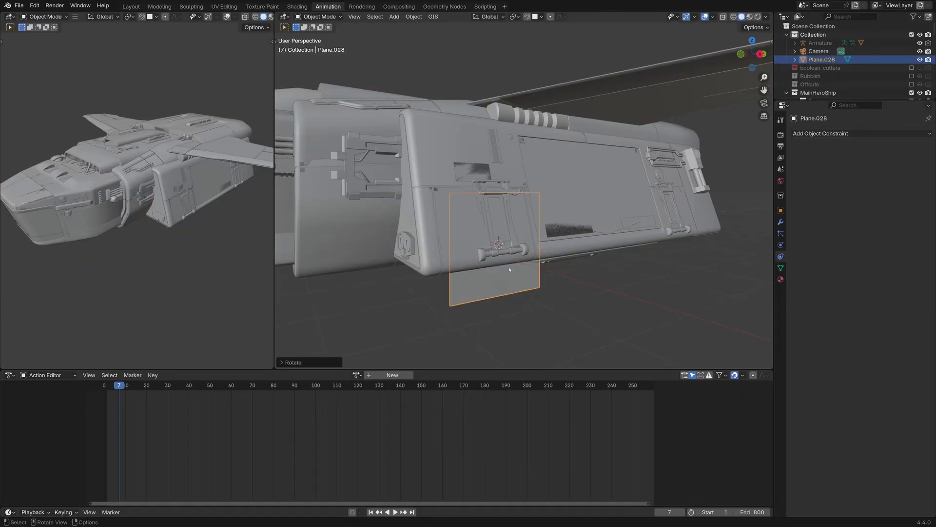
key("x")
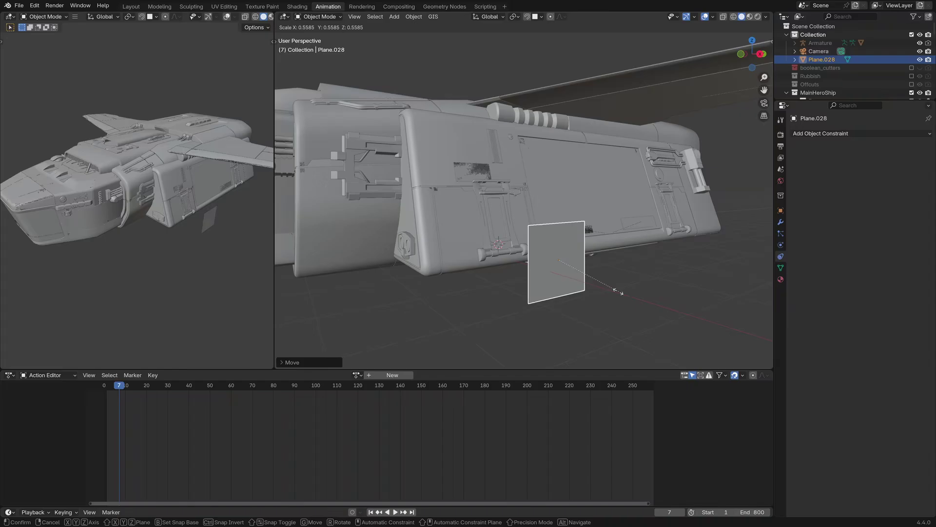
key("Return")
key("Tab")
middle_click_drag(585, 285, 529, 199)
Narrow the plane into a strip along Y and add two evenly spaced edge loops
key("s")
key("y")
key("Return")
key("ctrl+r")
scroll(529, 199, "up", 1)
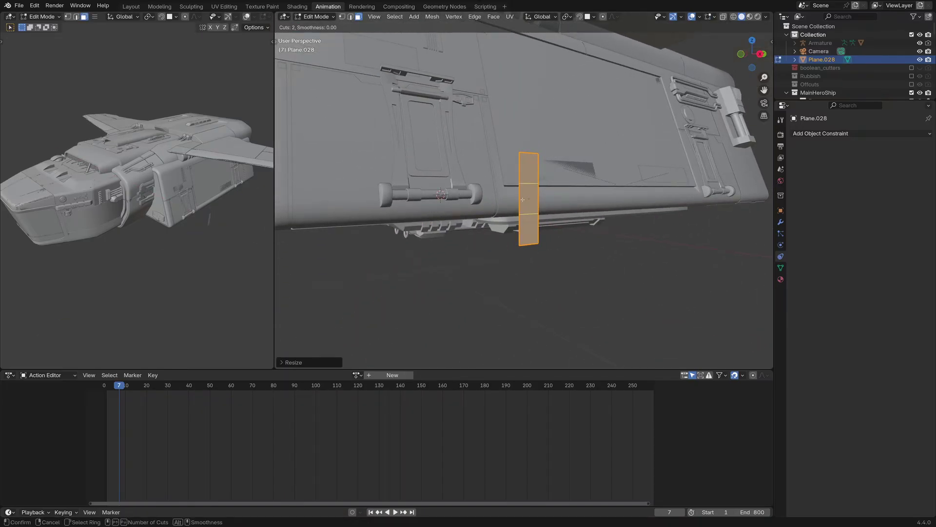
left_click(522, 199)
right_click(523, 199)
key("s")
key("z")
key("Return")
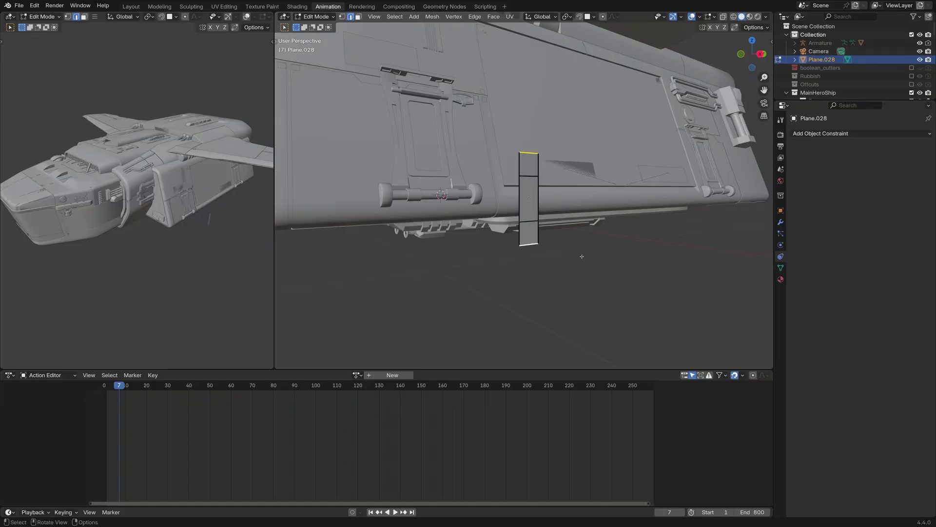
Scale the end edges to zero on X for pointed tips, then add a horizontal loop
key("s")
key("x")
key("0")
key("Return")
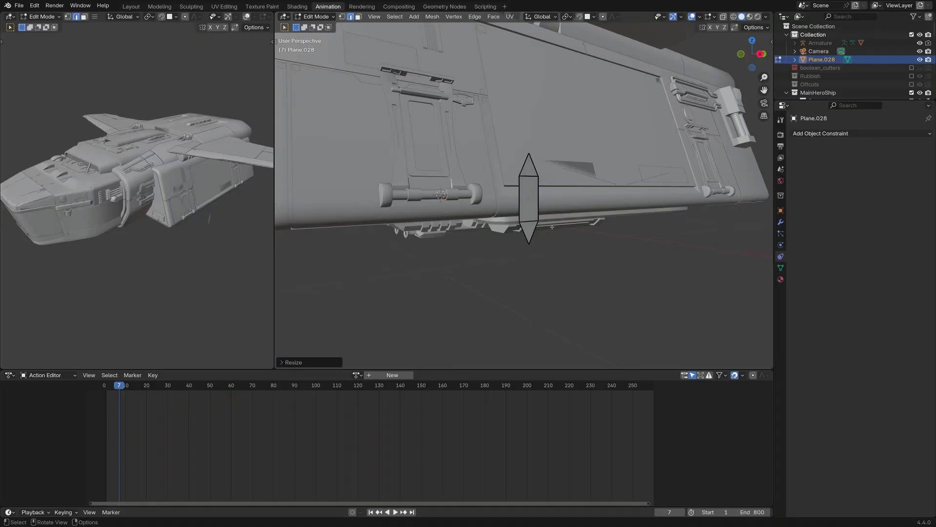
key("ctrl+r")
left_click(536, 201)
right_click(535, 201)
Add a vertical centre edge loop and delete the arrow's middle face
key("ctrl+r")
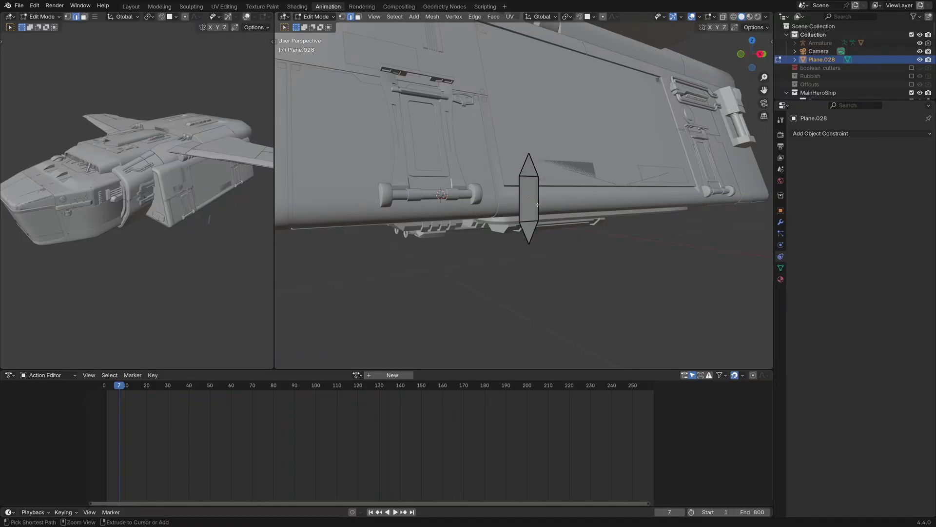
left_click(529, 217)
right_click(529, 217)
key("3")
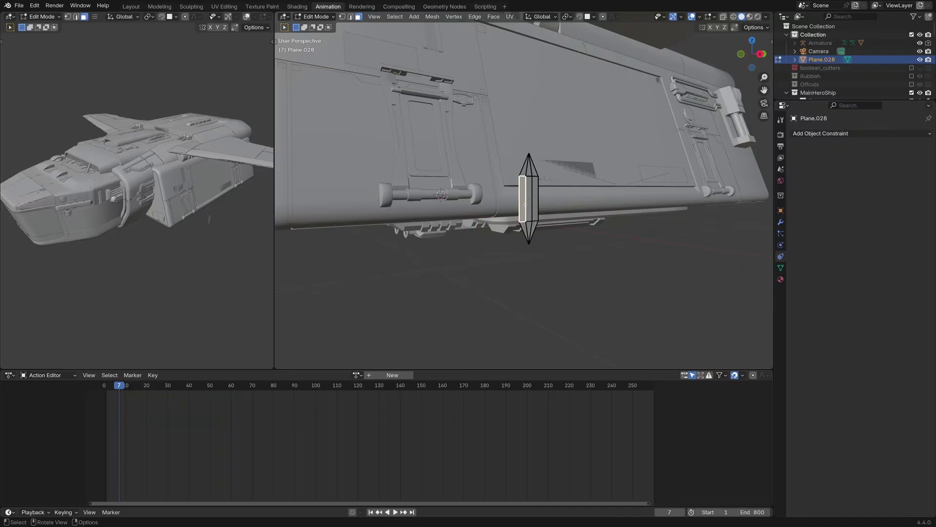
left_click(523, 201)
key("x")
left_click(537, 202)
Merge the arrow's vertices by distance and return to Object Mode
key("a")
key("m")
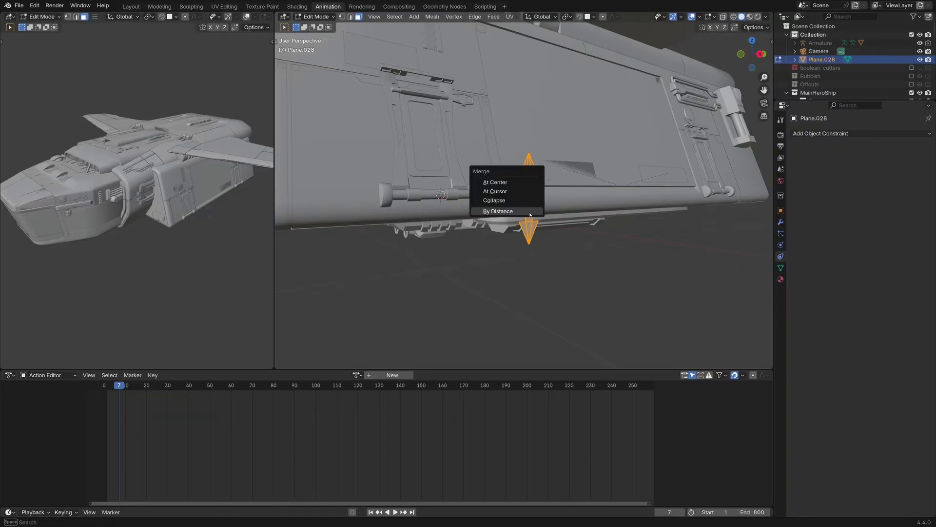
left_click(529, 216)
key("Tab")
mouse_move(529, 216)
middle_mouse_down()
mouse_move(452, 222)
mouse_move(468, 183)
mouse_move(933, 181)
middle_mouse_up()
Set Cube.033's Action constraint target to the arrow Plane.028, using the Z Location channel
left_click(468, 183)
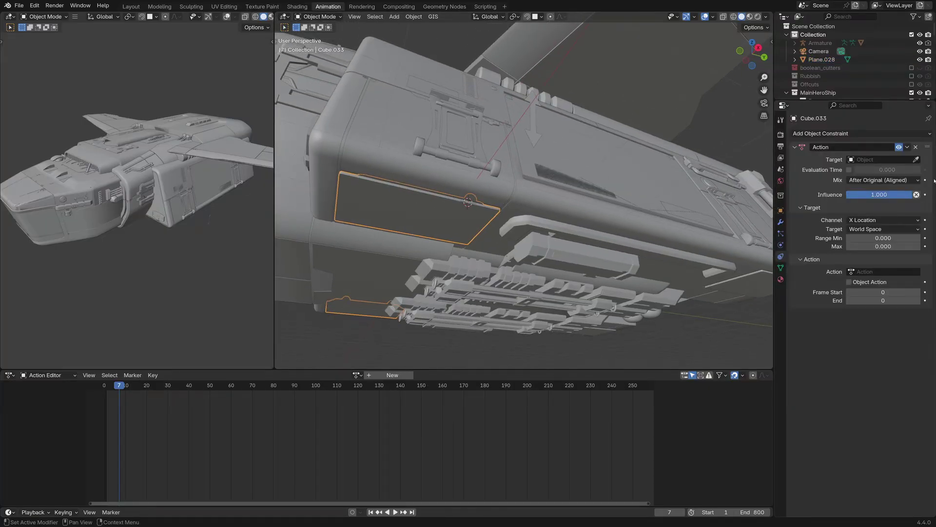
left_click(916, 159)
left_click(534, 128)
middle_click_drag(535, 128, 532, 200)
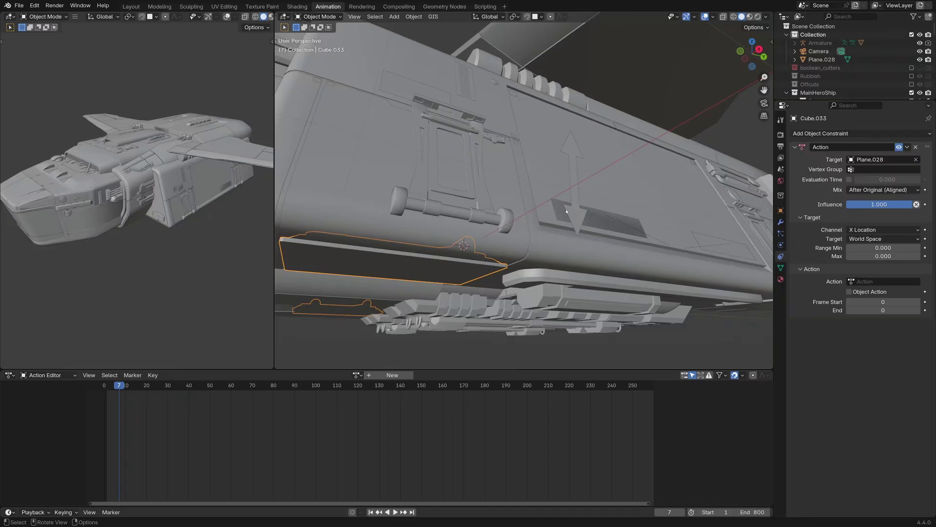
left_click(878, 230)
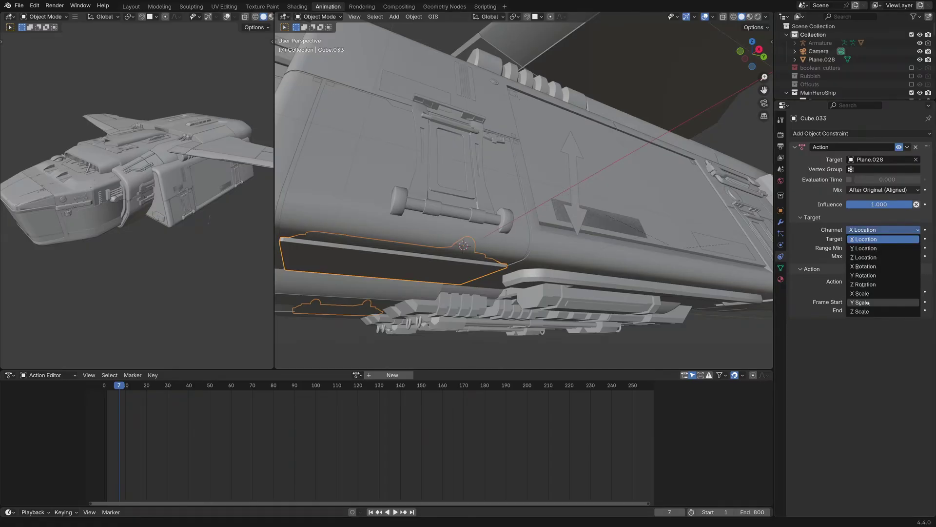
left_click(868, 257)
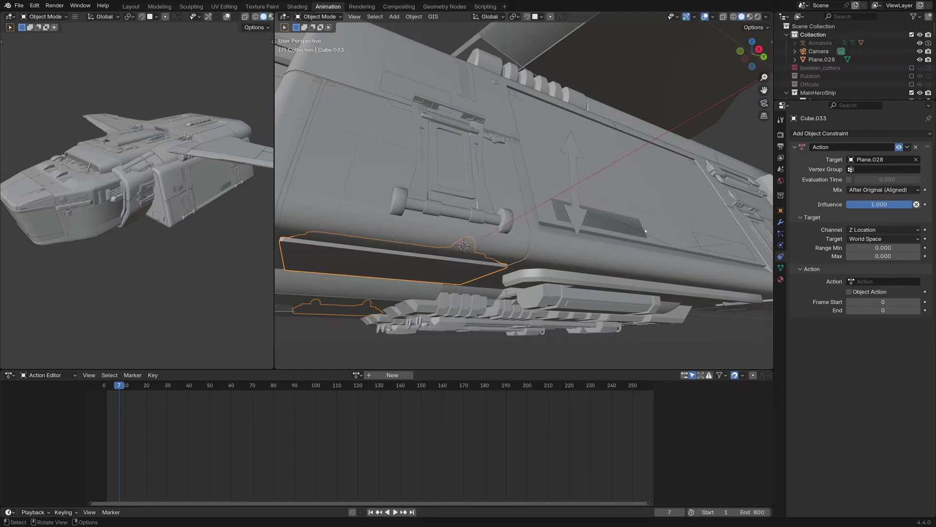
left_click(574, 219)
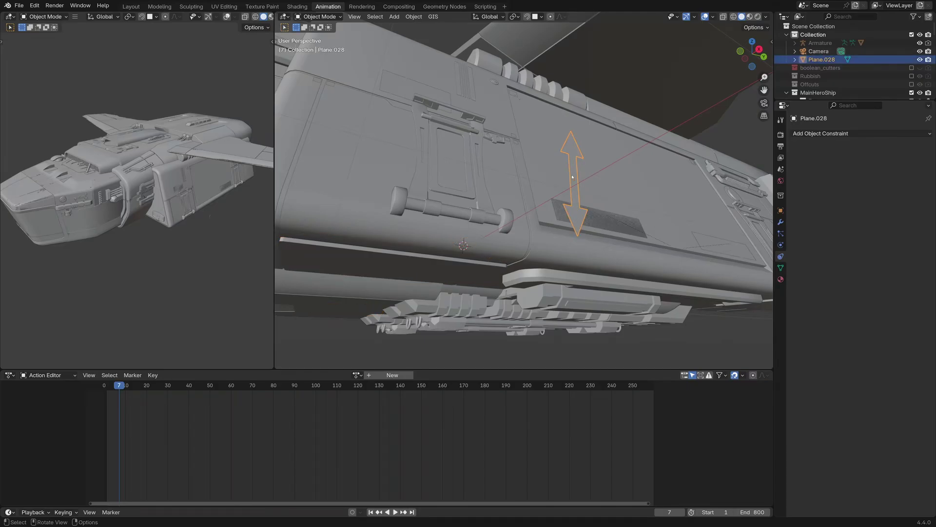
Set the Action constraint's Range Min to the arrow's current height, 0.153
key("n")
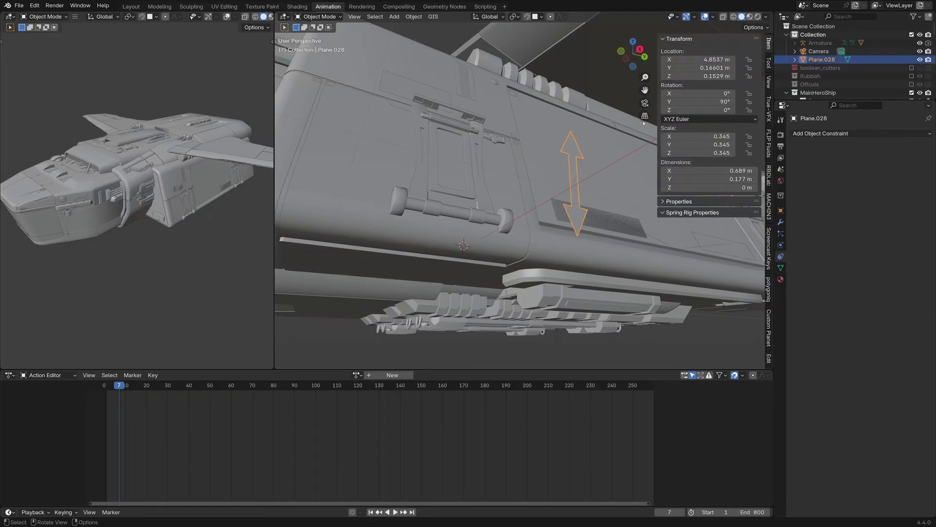
left_click(713, 76)
key("shift+Left")
key("shift+Left")
key("ctrl+c")
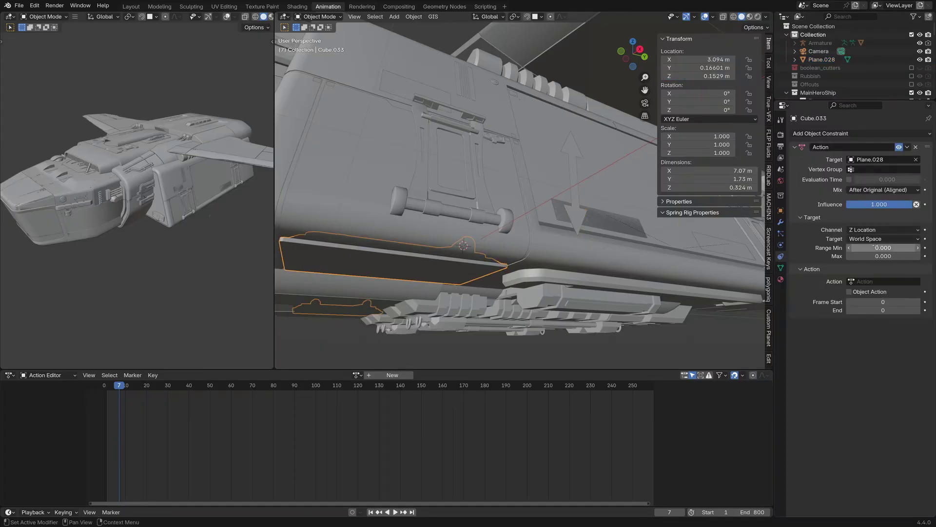
left_click(918, 248)
key("ctrl+v")
key("Return")
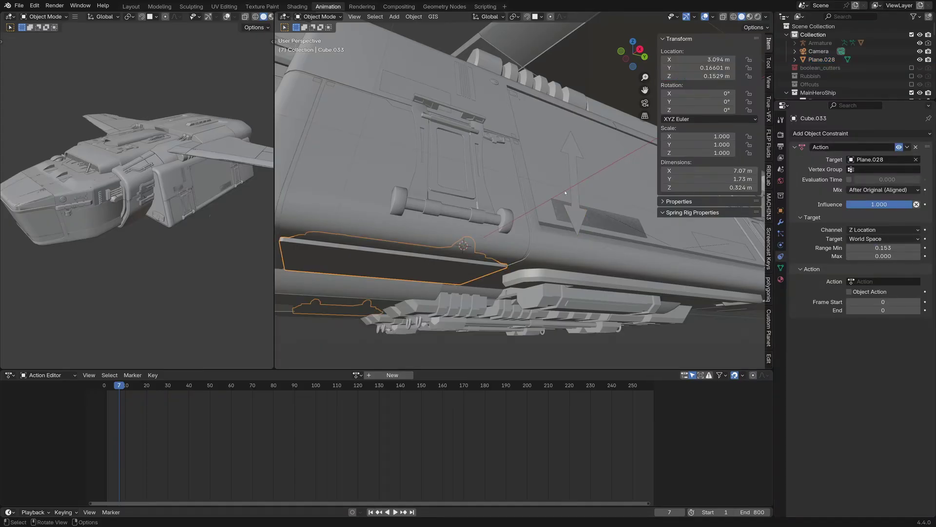
Lower the arrow along Z and copy its new Z location, -0.817
left_click(571, 183)
key("g")
key("z")
left_click(579, 344)
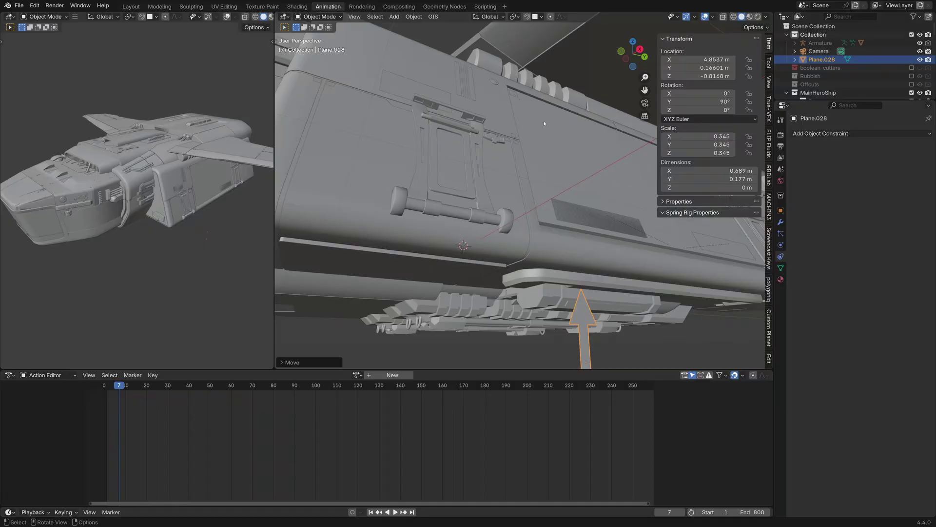
middle_click_drag(579, 343, 541, 271)
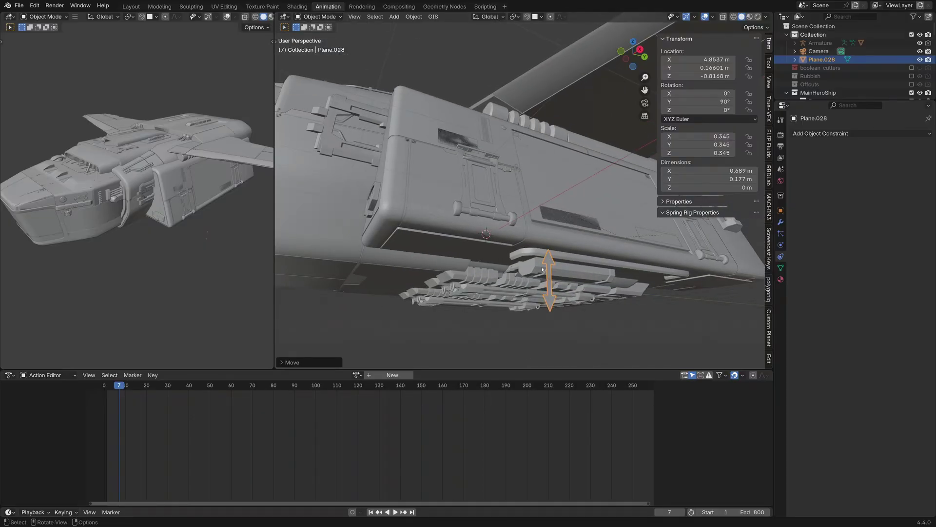
left_click(680, 76)
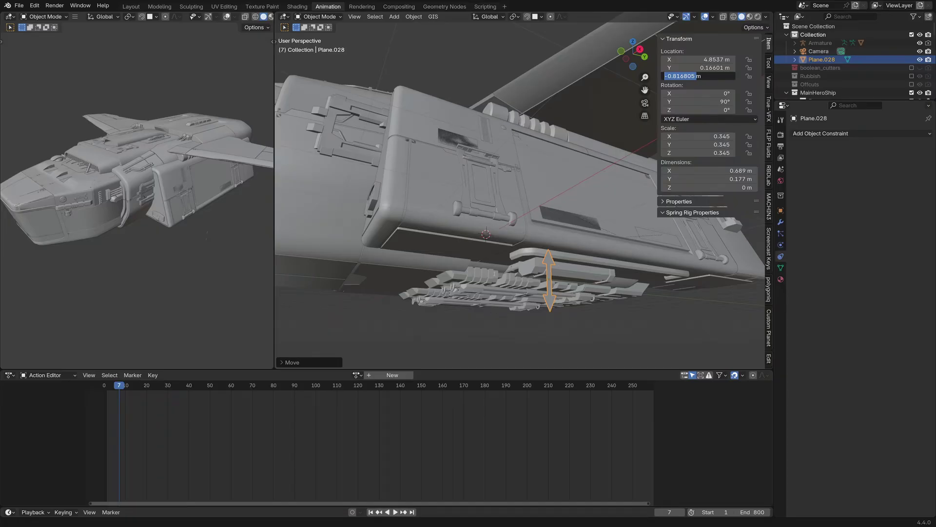
key("ctrl+c")
key("Escape")
Paste -0.817 into Cube.033's Range Max, then cancel a test move of the arrow
left_click(447, 242)
double_click(885, 257)
key("ctrl+v")
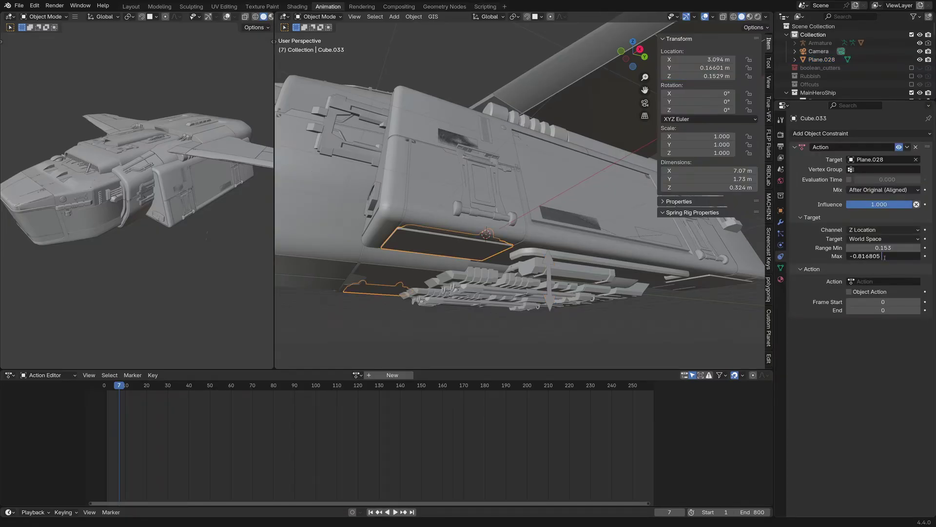
key("Return")
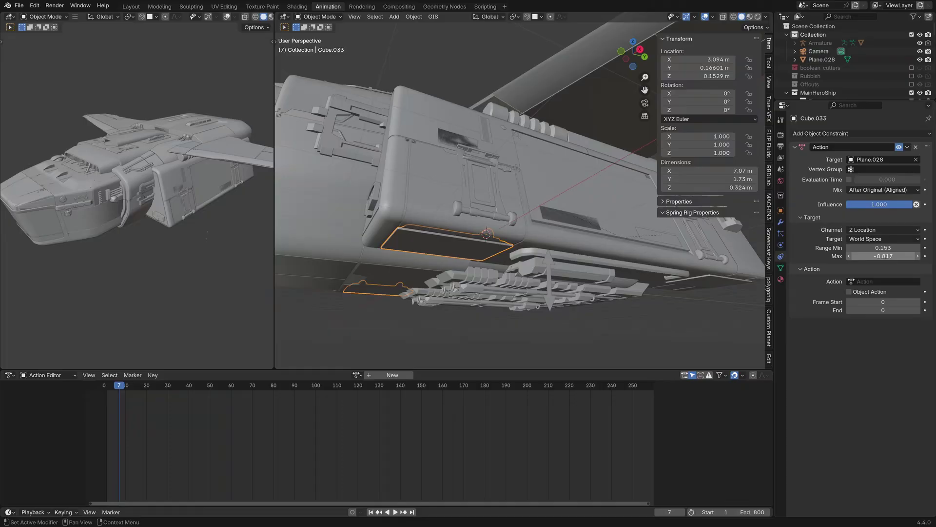
left_click(376, 286)
key("g")
key("z")
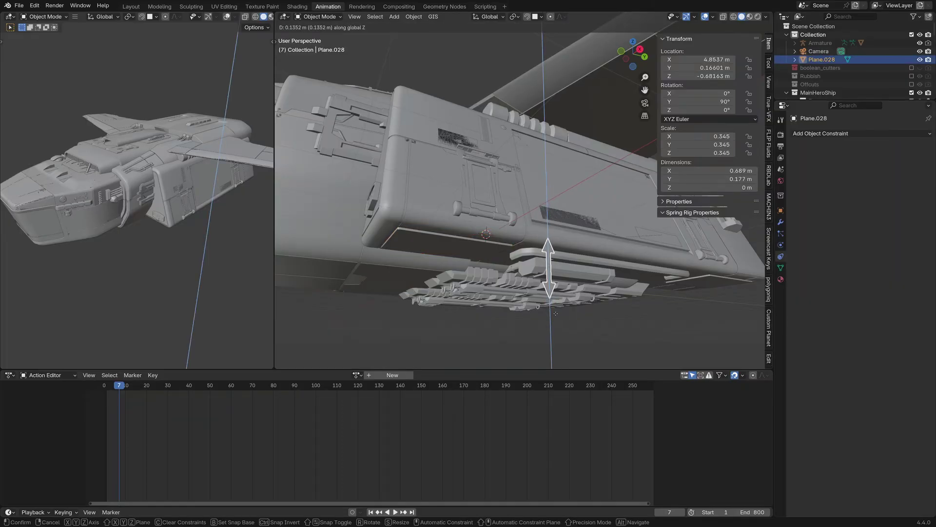
key("Escape")
left_click(446, 244)
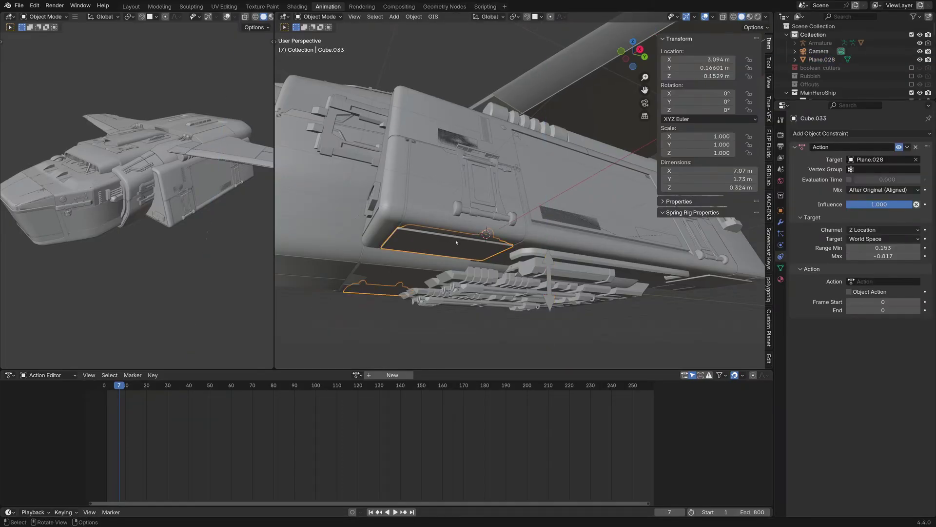
Assign LandingGear_Action to the constraint with an end frame of 55
left_click(874, 281)
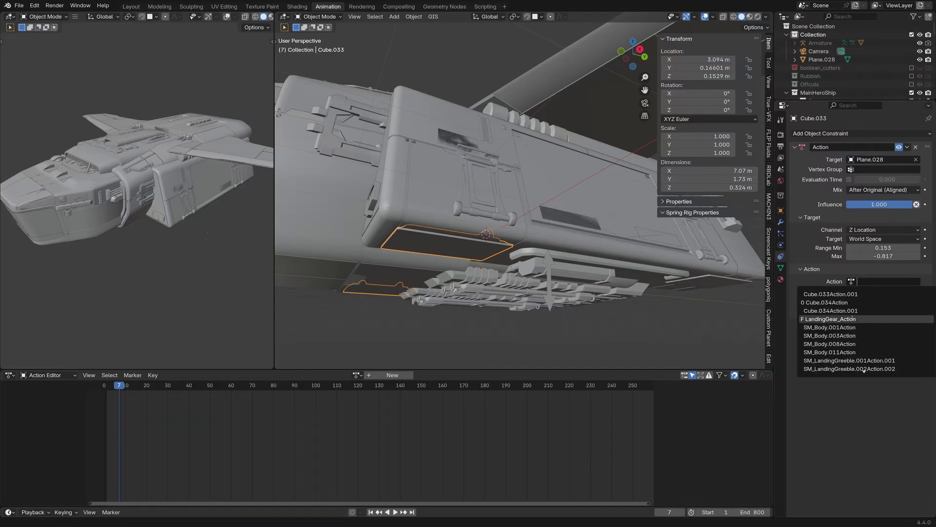
left_click(853, 319)
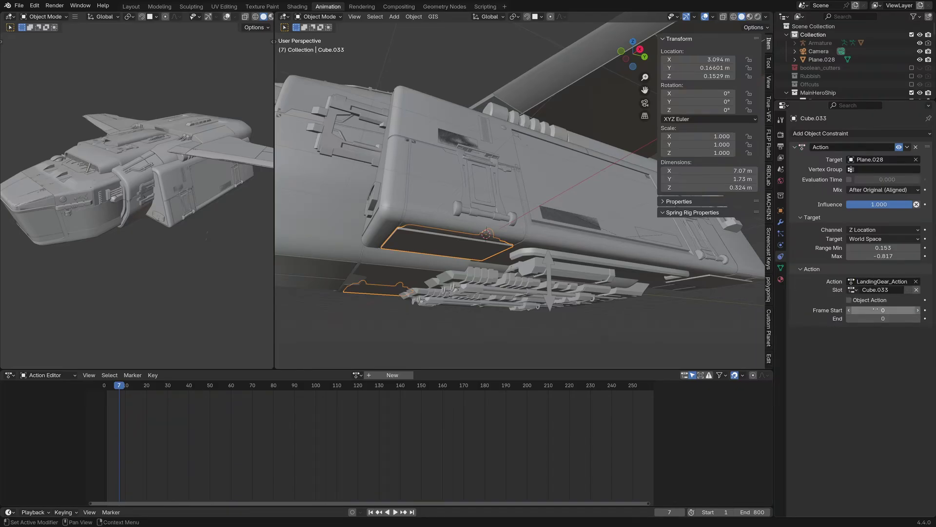
left_click(880, 319)
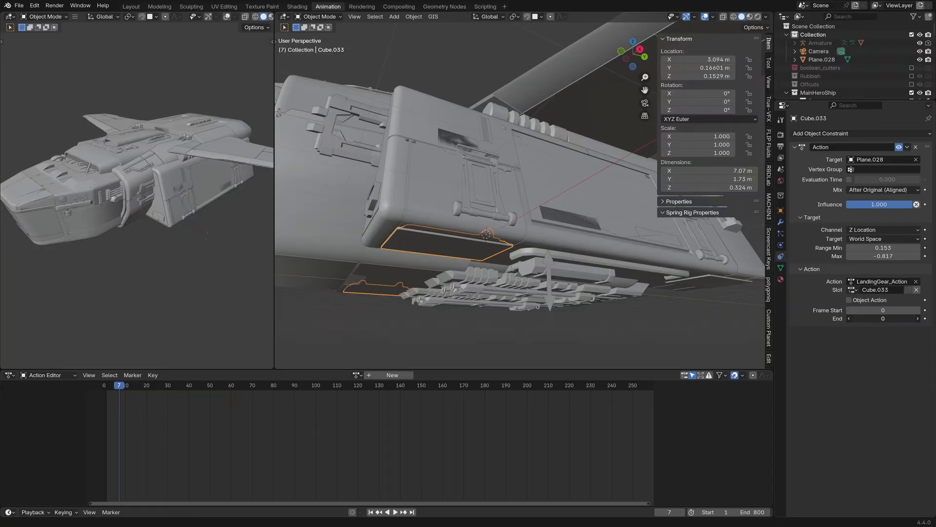
type("1")
key("Return")
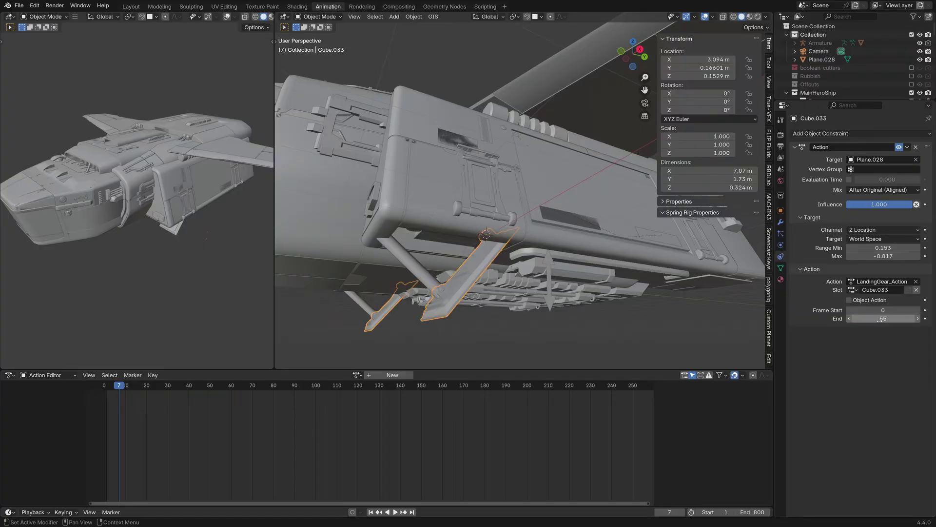
Lower the arrow Plane.028 along Z to check that the landing gear swings down
left_click(550, 288)
key("g")
key("z")
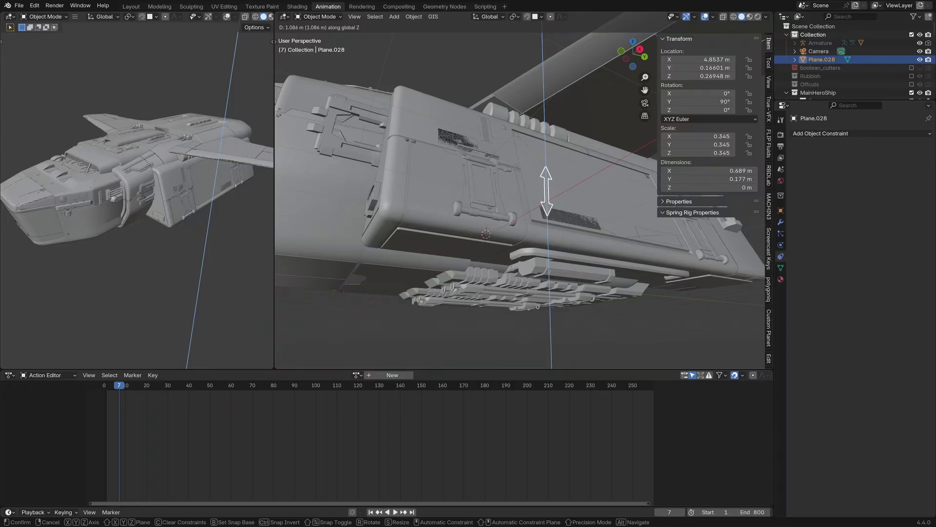
left_click(549, 293)
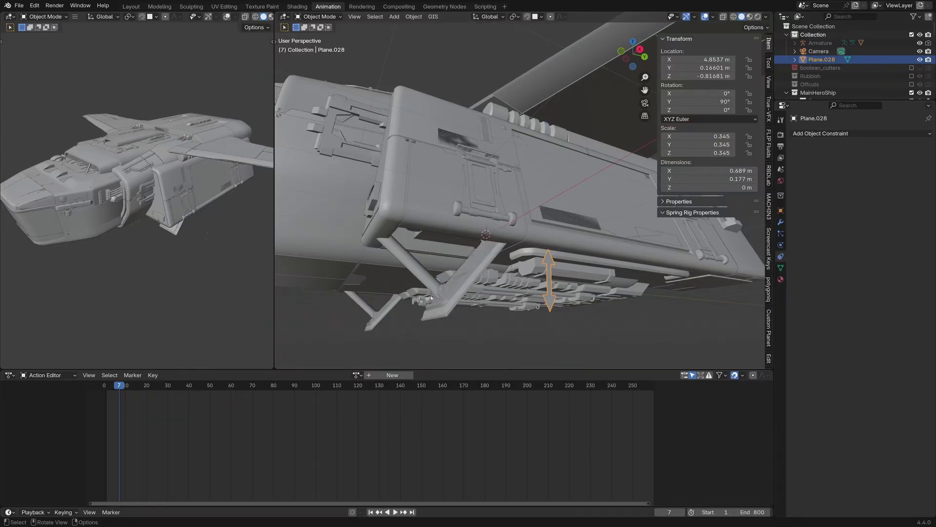
middle_click_drag(549, 293, 439, 208)
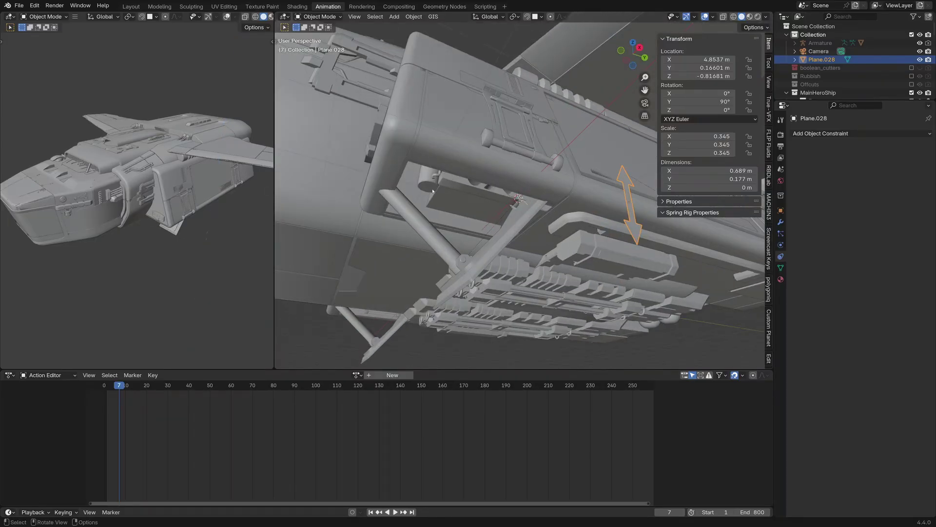
key("g")
key("z")
key("Escape")
left_click(489, 253)
left_click(459, 219, "shift")
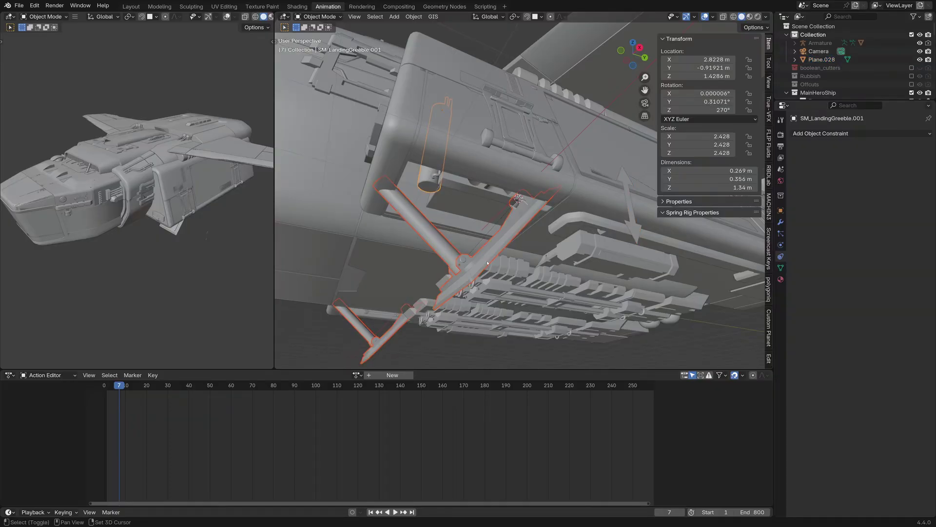
left_click(487, 261, "shift")
left_click(907, 147)
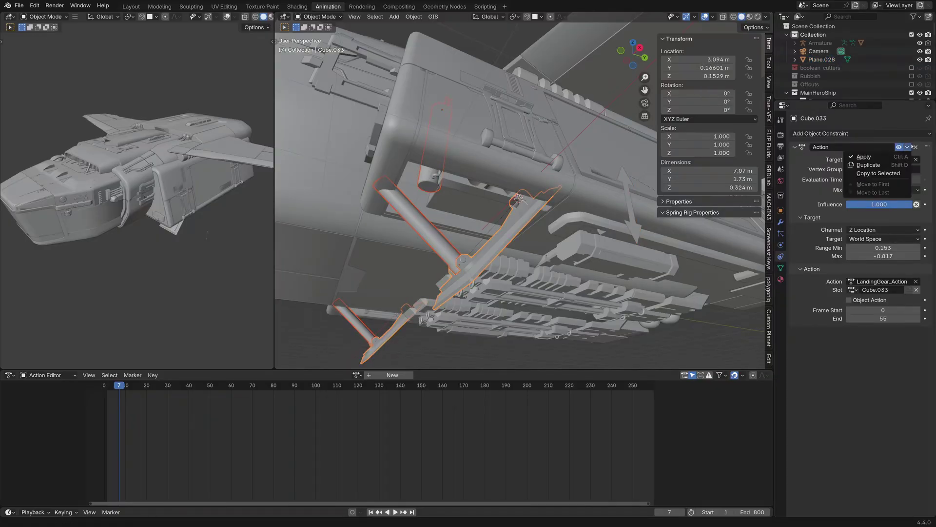
left_click(882, 174)
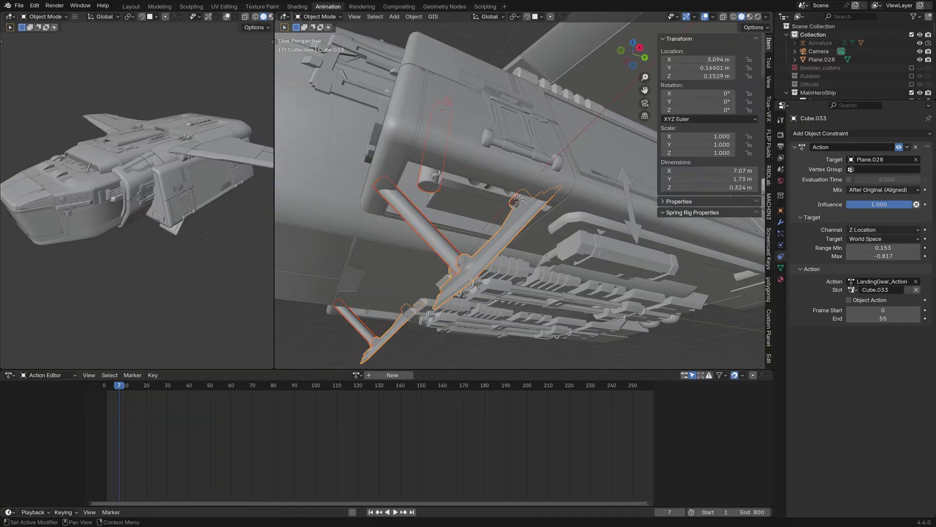
left_click(433, 176)
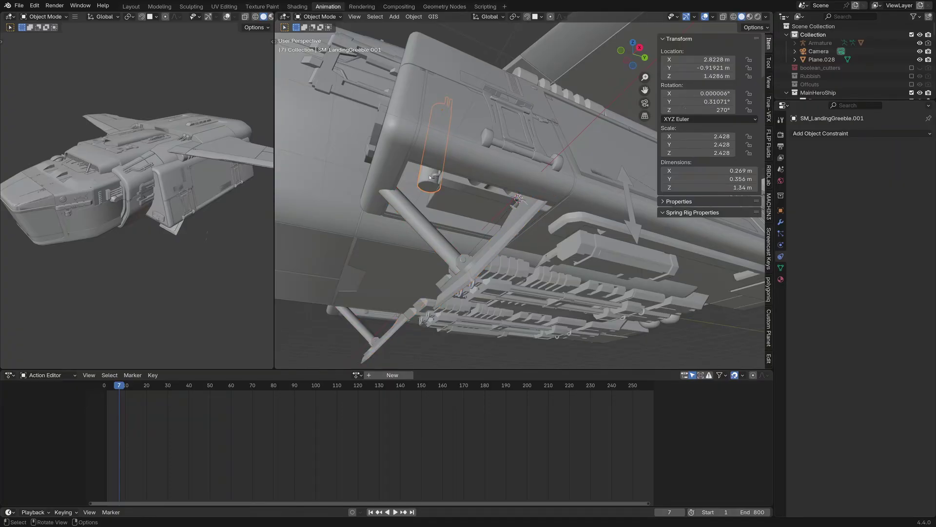
left_click(474, 265)
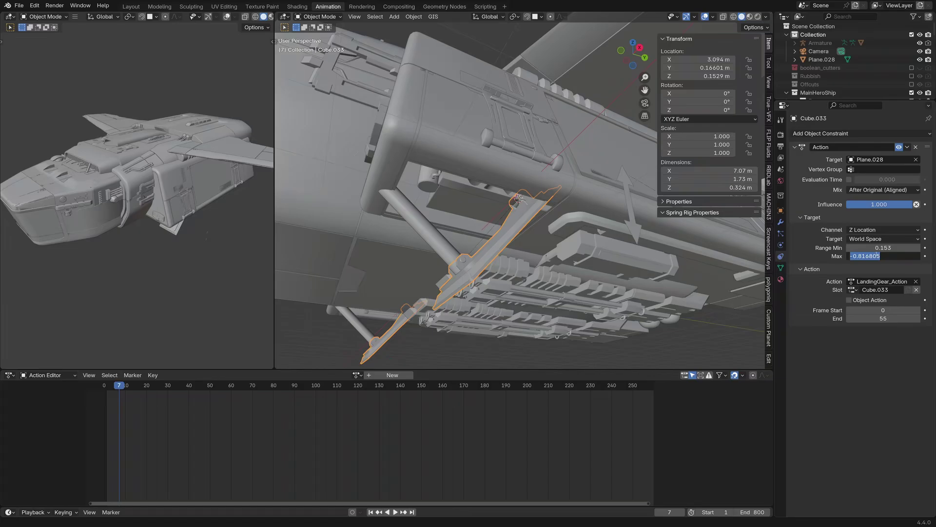
left_click(437, 150)
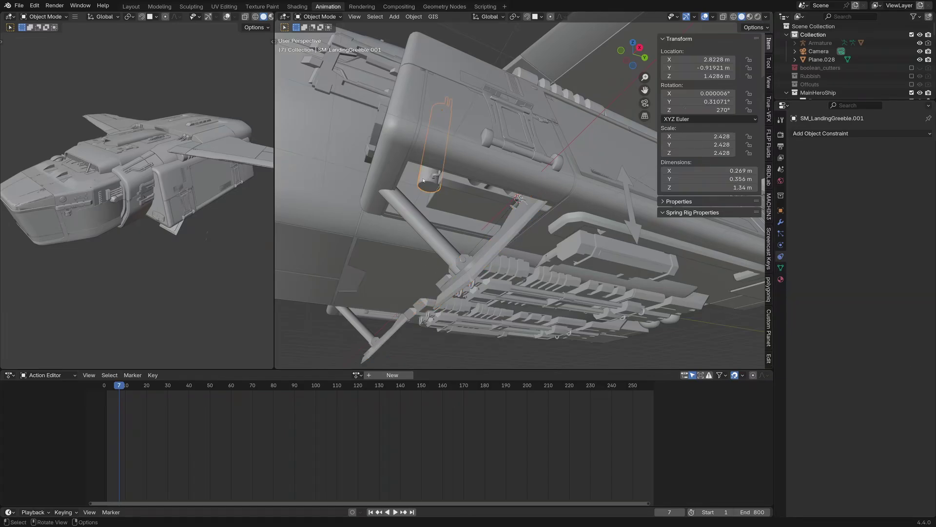
Add an Action constraint to the cylinder, targeting the arrow Plane.028
left_click(860, 133)
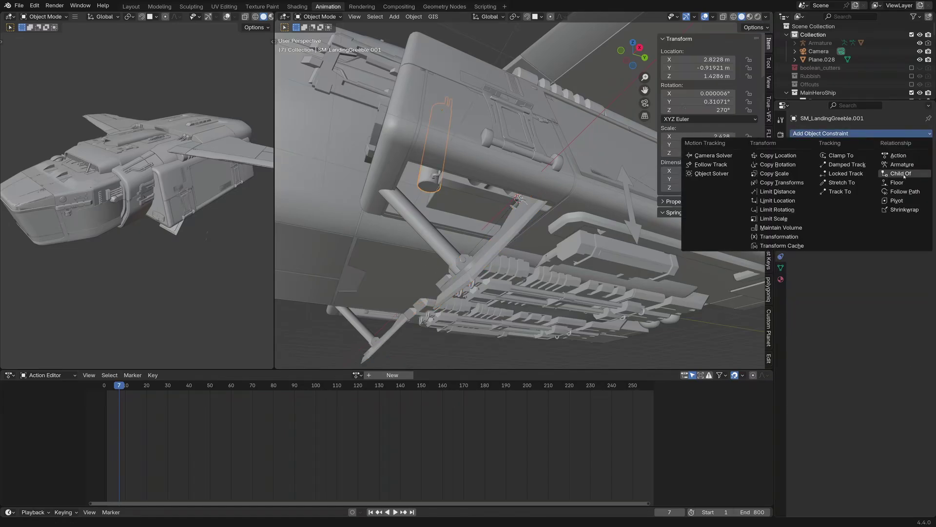
left_click(899, 156)
left_click(877, 159)
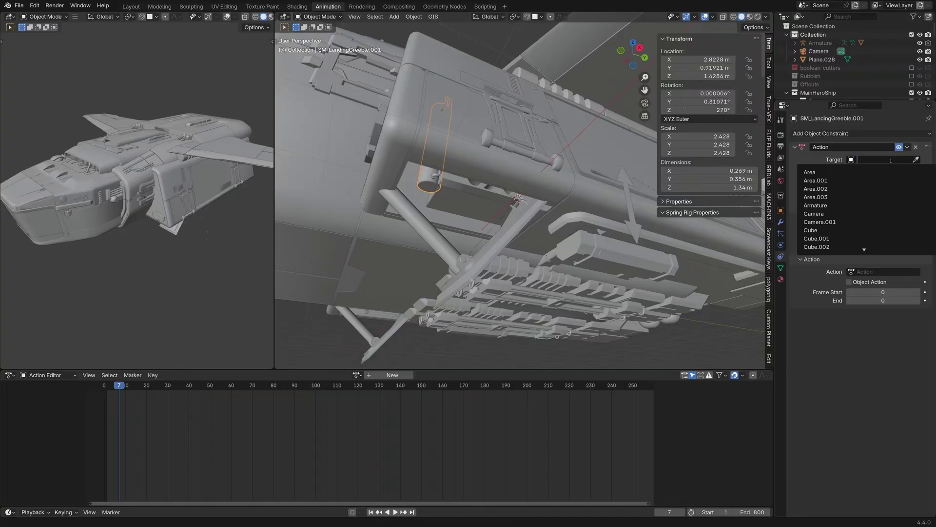
left_click(916, 159)
left_click(637, 203)
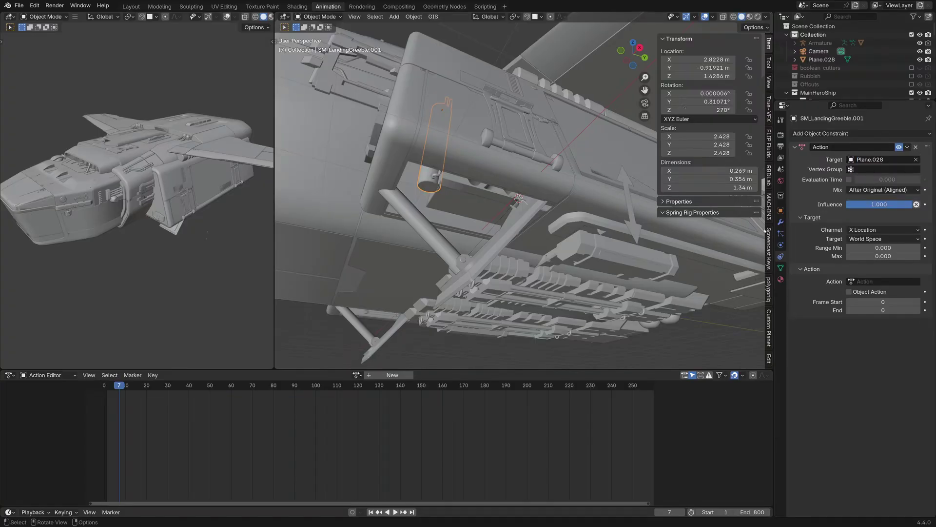
Drive it with LandingGear_Action on Z Location, range 0.153 to -0.817, then select the strut pair
left_click(883, 230)
left_click(863, 284)
left_click(878, 281)
left_click(861, 319)
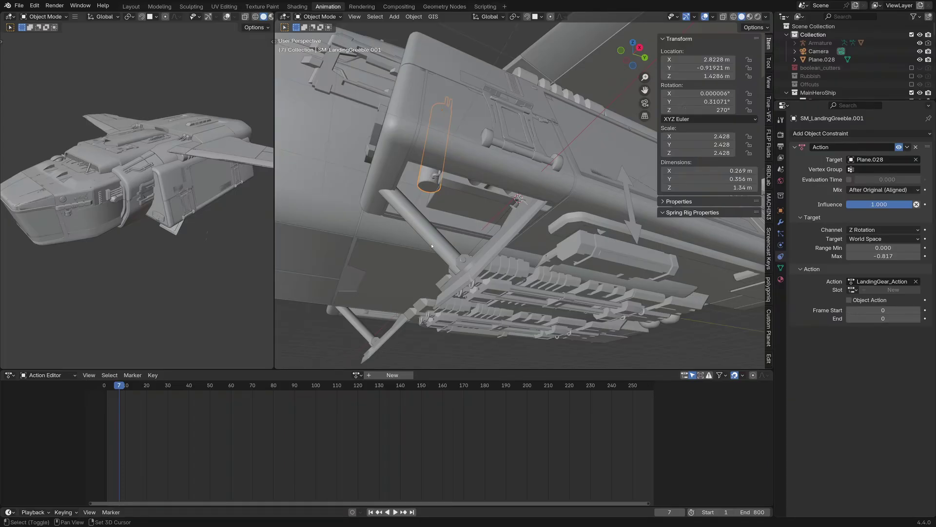
left_click_drag(878, 247, 887, 247)
scroll(875, 231, "up", 3, "ctrl")
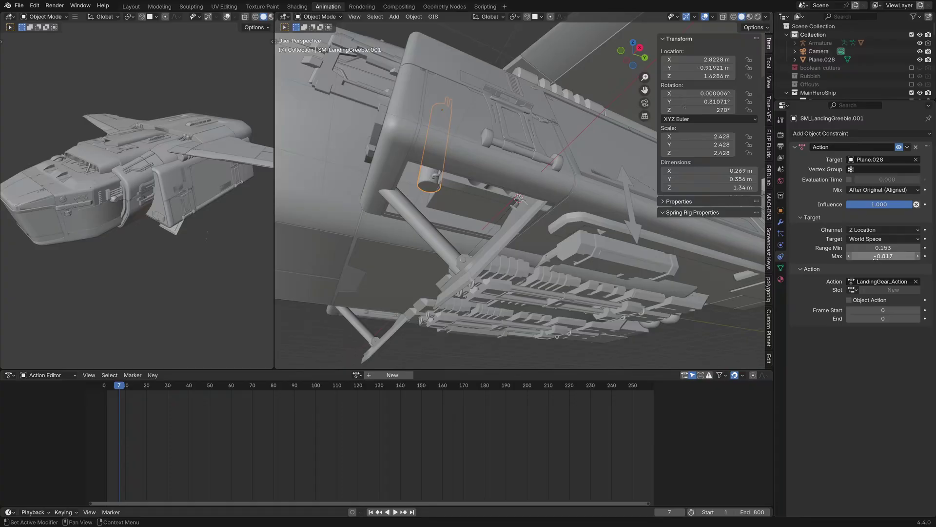
left_click(421, 223)
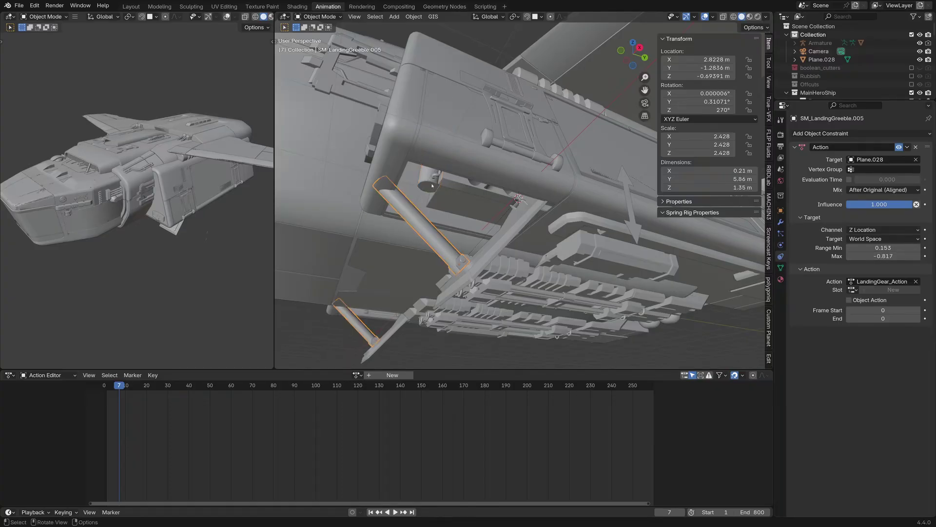
Assign the SM_LandingGreeble.005 slot and reset the strut pair's scale to 1 and Y/Z rotation to 0
left_click(854, 290)
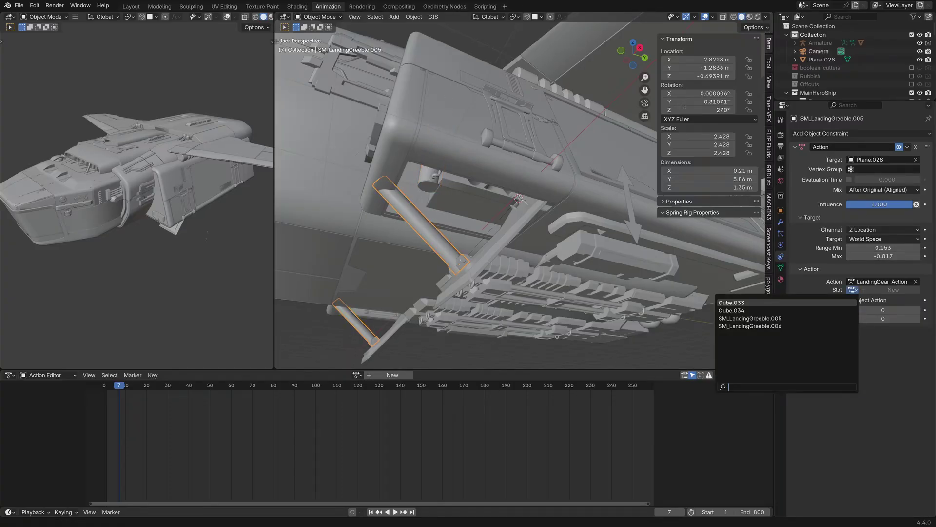
left_click(829, 317)
double_click(709, 136)
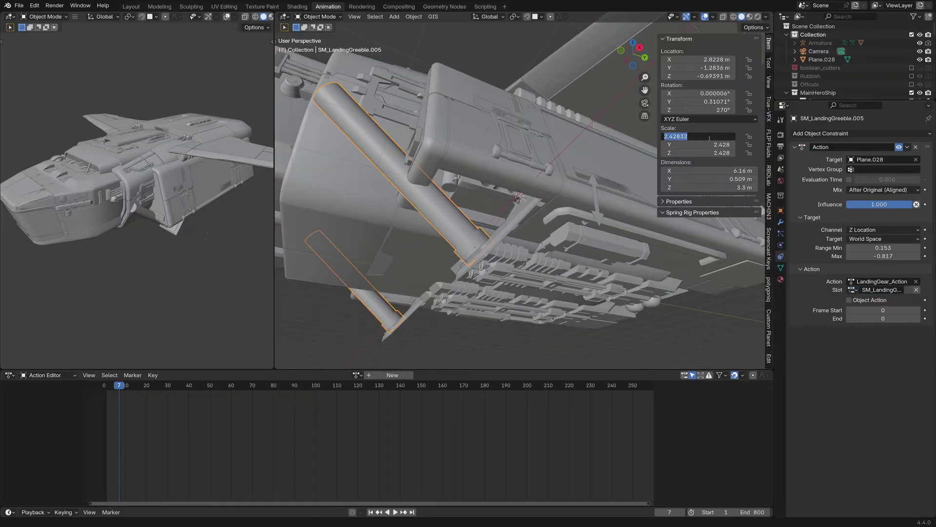
type("1.000")
key("Return")
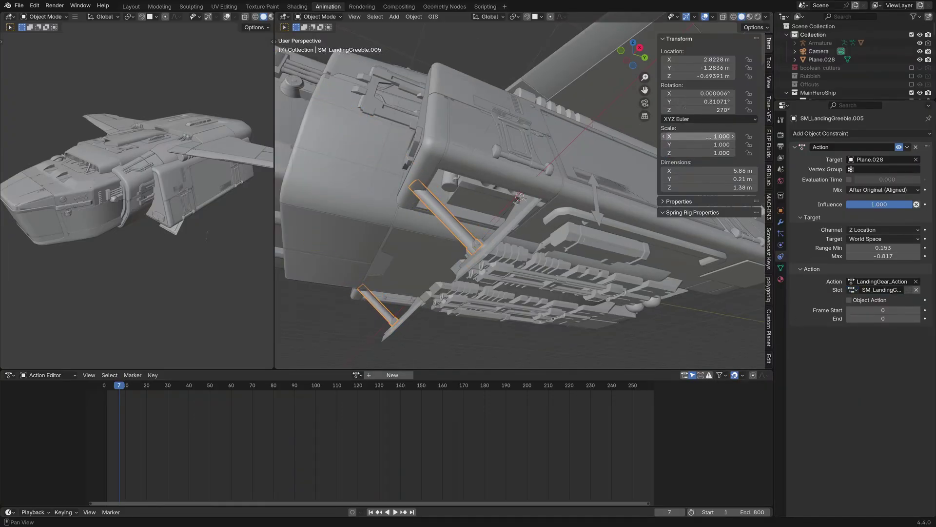
left_click(713, 109)
type("0")
key("Return")
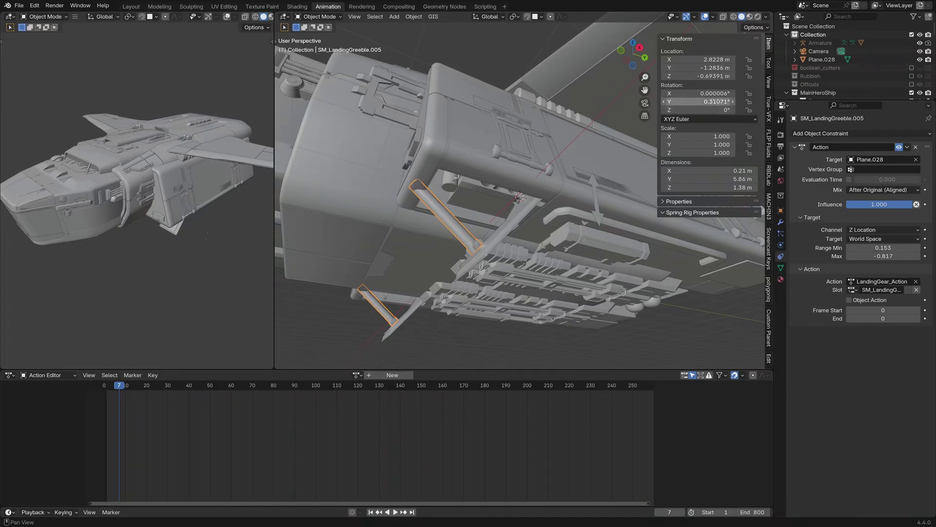
left_click(715, 101)
type("0")
key("Return")
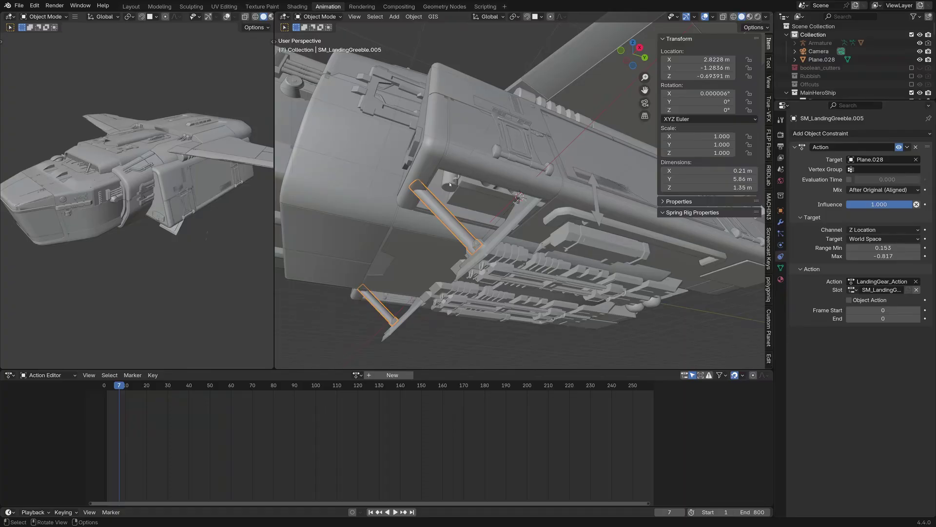
Undo the last change and set the cylinder SM_LandingGreeble.001's Z scale to 1
key("ctrl+z")
left_click(715, 136)
key("Tab")
key("Tab")
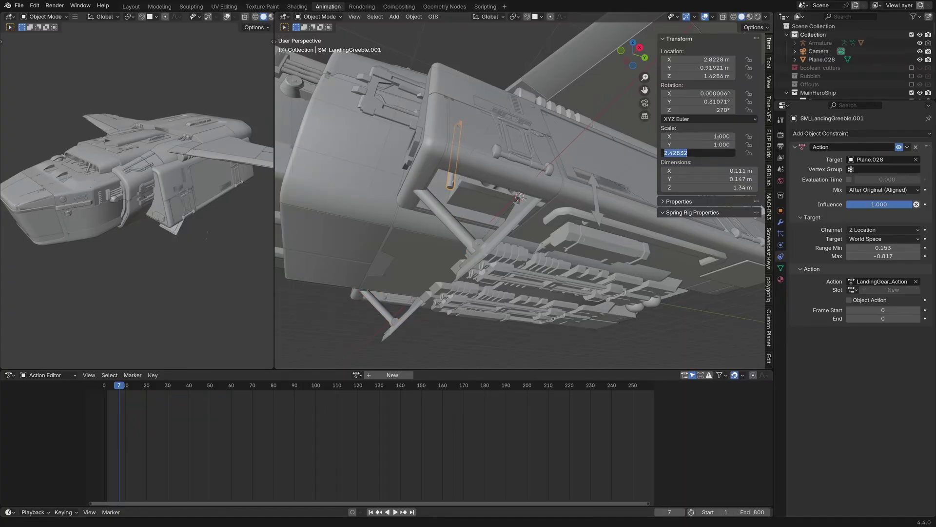
key("Return")
left_click(852, 290)
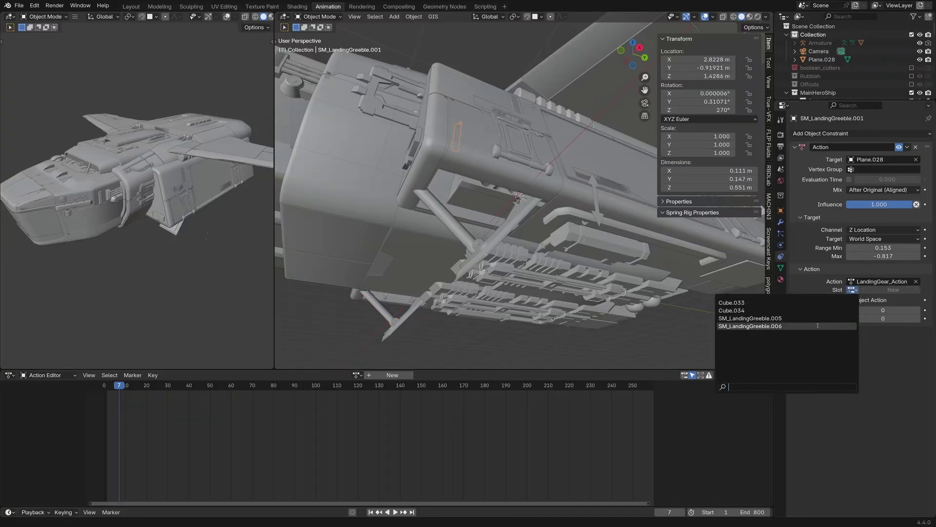
Assign Cube.034 its own slot and set the action's end frame to 55
left_click(505, 192)
middle_click_drag(505, 192, 346, 54)
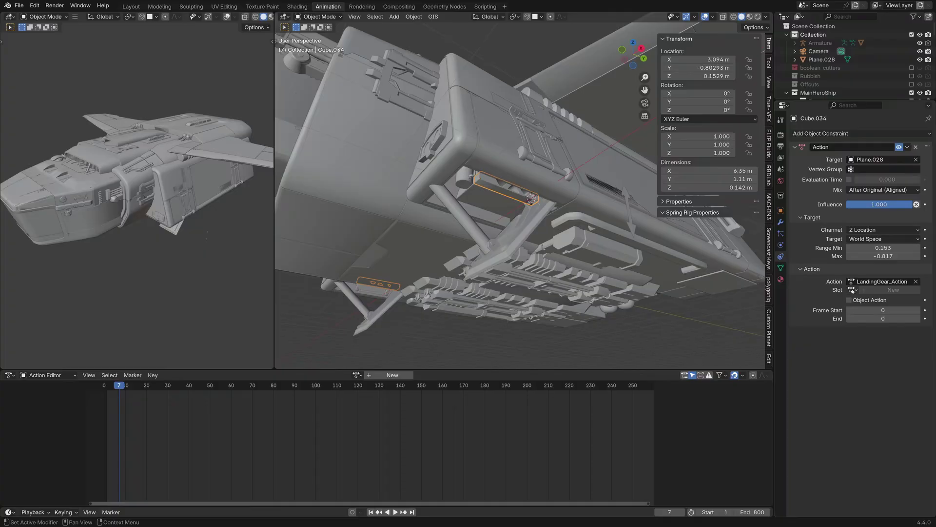
left_click(852, 290)
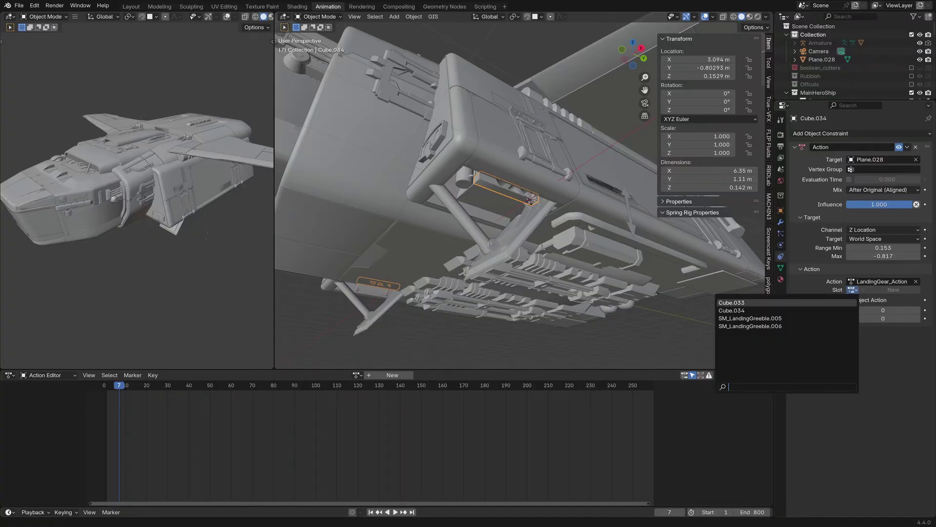
left_click(819, 312)
double_click(883, 318)
type("55")
key("Return")
left_click(510, 247)
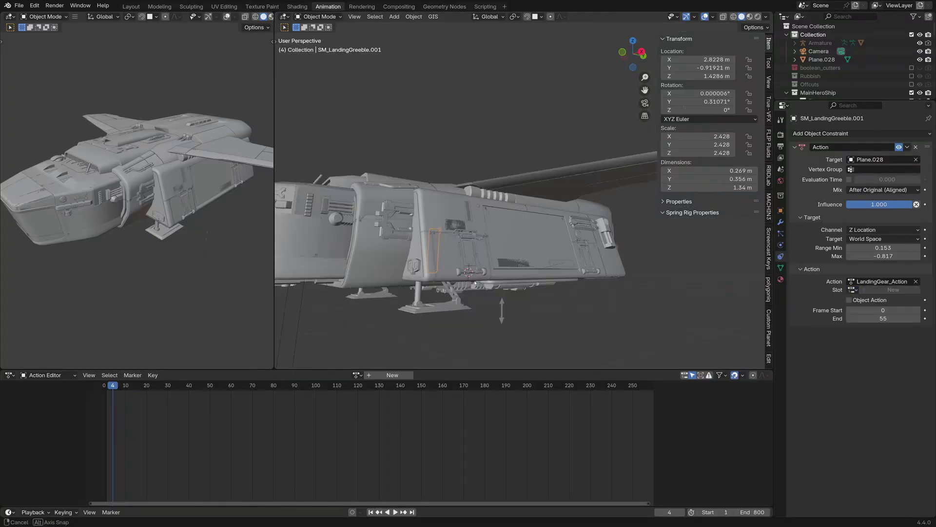
Assign the cylinder SM_LandingGreeble.001 its own slot and reset its scale to 1
middle_click_drag(510, 248, 511, 248)
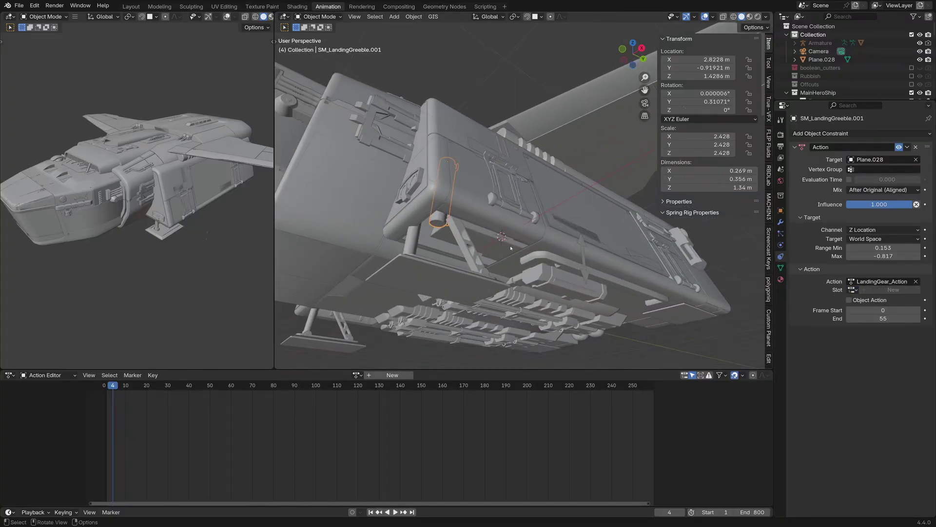
left_click(852, 290)
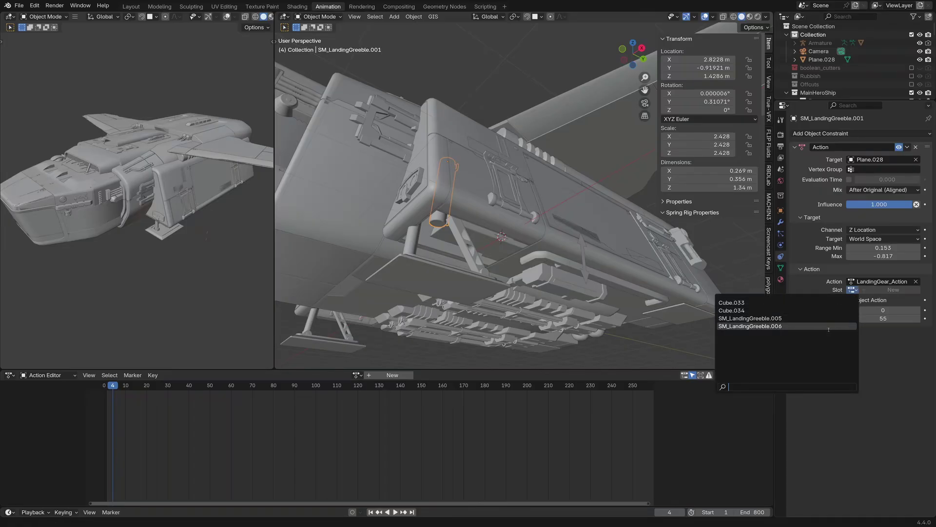
left_click(829, 330)
scroll(512, 183, "down", 5)
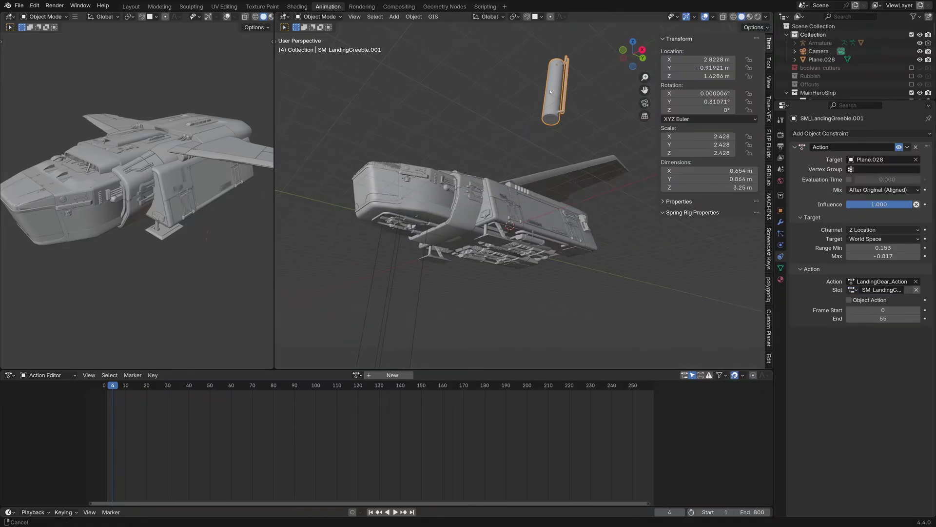
middle_click_drag(512, 183, 525, 124)
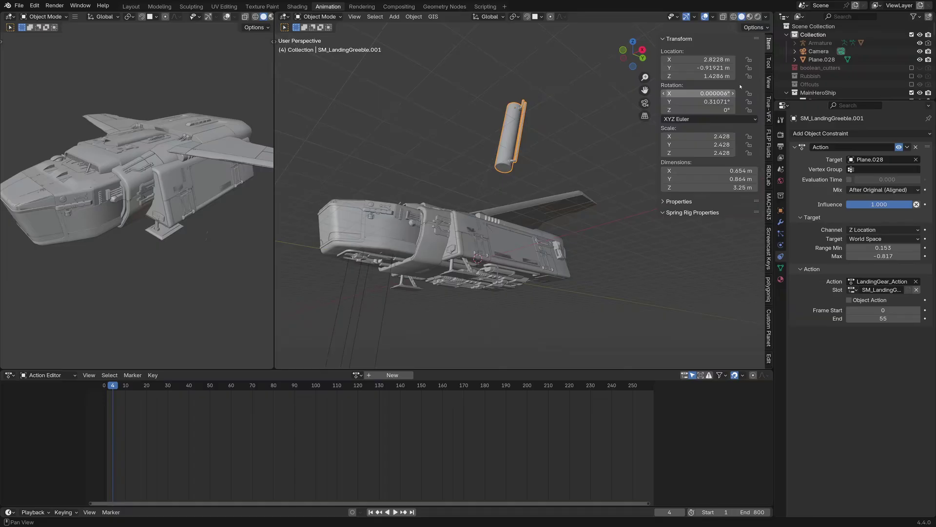
double_click(700, 152)
key("Return")
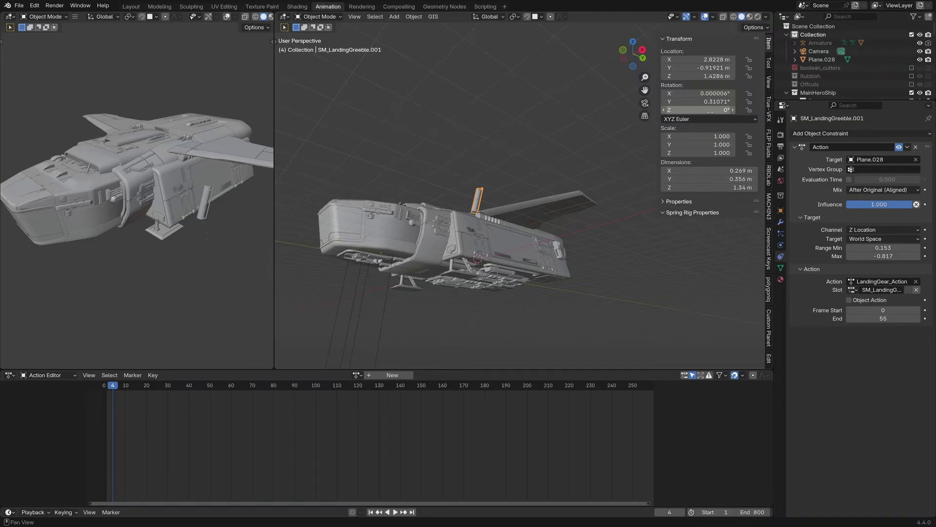
Zero the cylinder's X, Y and Z location
key("BackSpace")
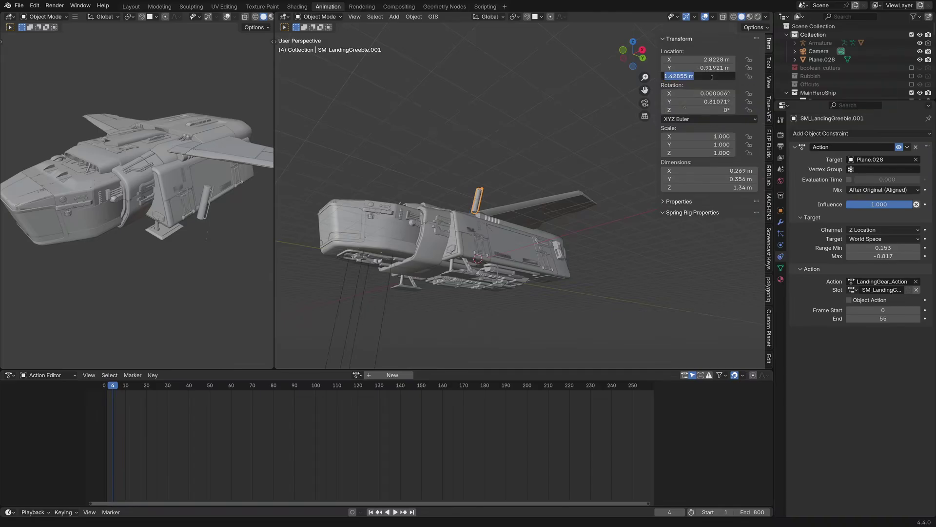
double_click(713, 68)
type("0")
key("Return")
key("BackSpace")
scroll(507, 270, "up", 4)
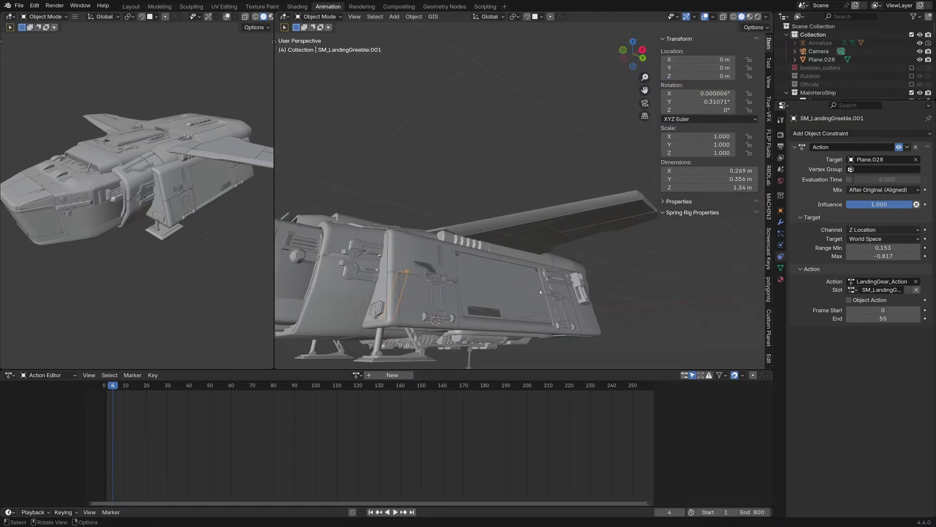
mouse_move(507, 250)
middle_mouse_down()
mouse_move(507, 270)
mouse_move(611, 291)
middle_mouse_up()
Move the arrow Plane.028 down along Z only to test the gear deploying
left_click(611, 291)
key("g")
key("z")
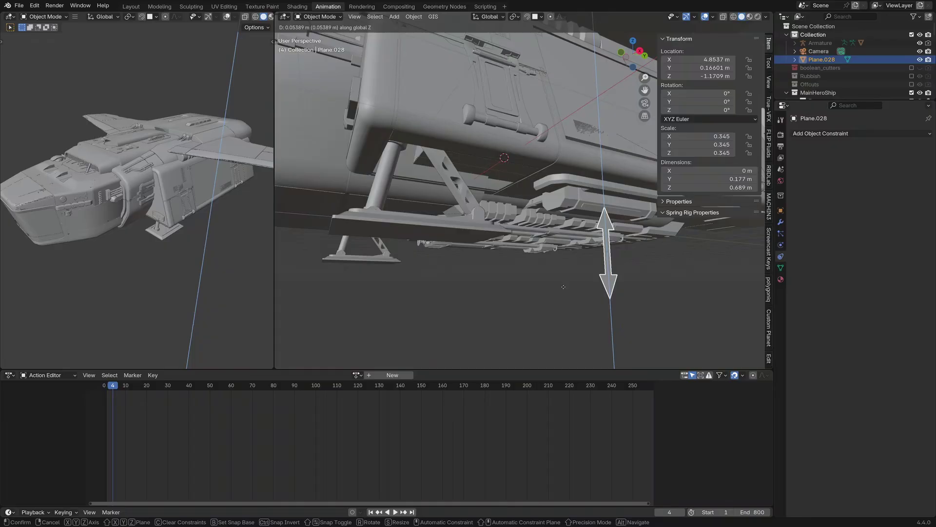
left_click(579, 247)
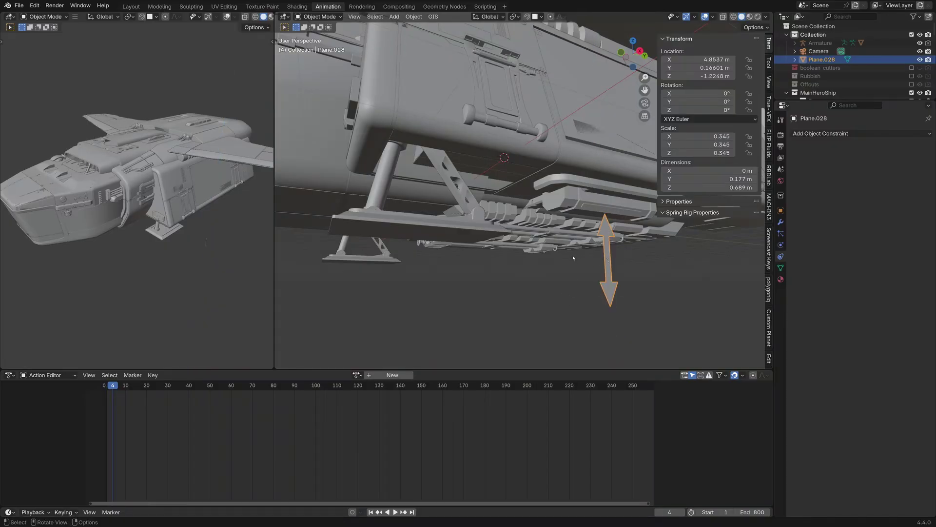